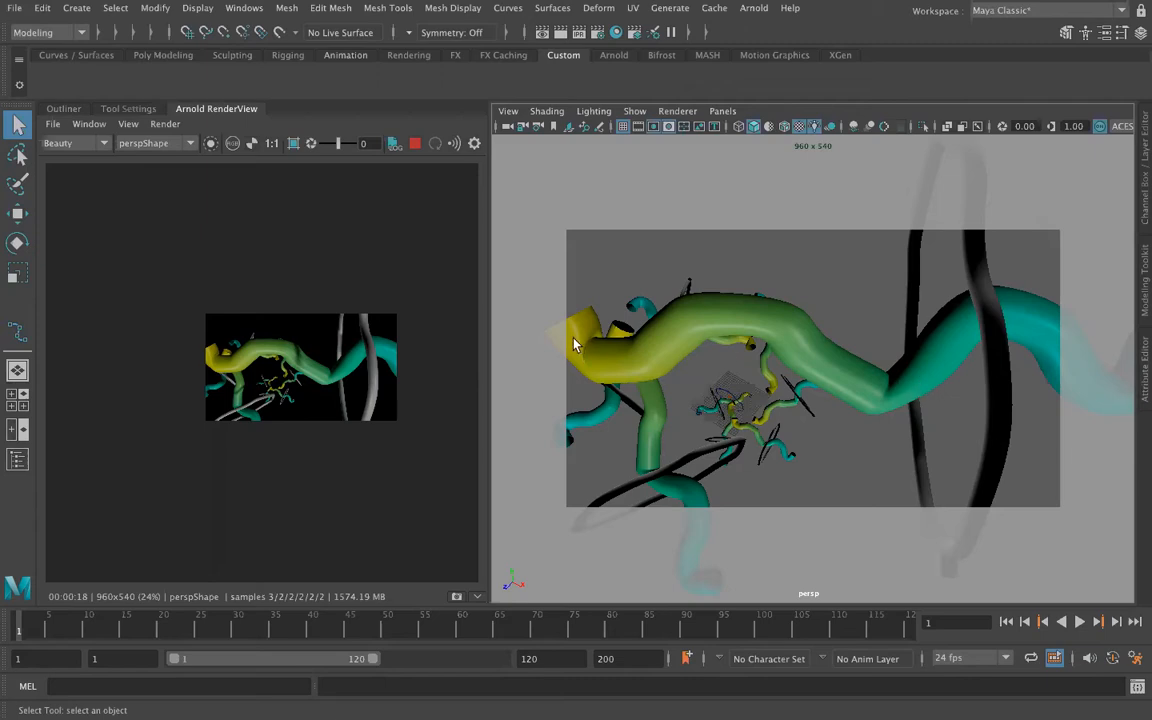
Map a Ramp texture to the base colour of the large black looped tube's standard surface material.
left_click(994, 303)
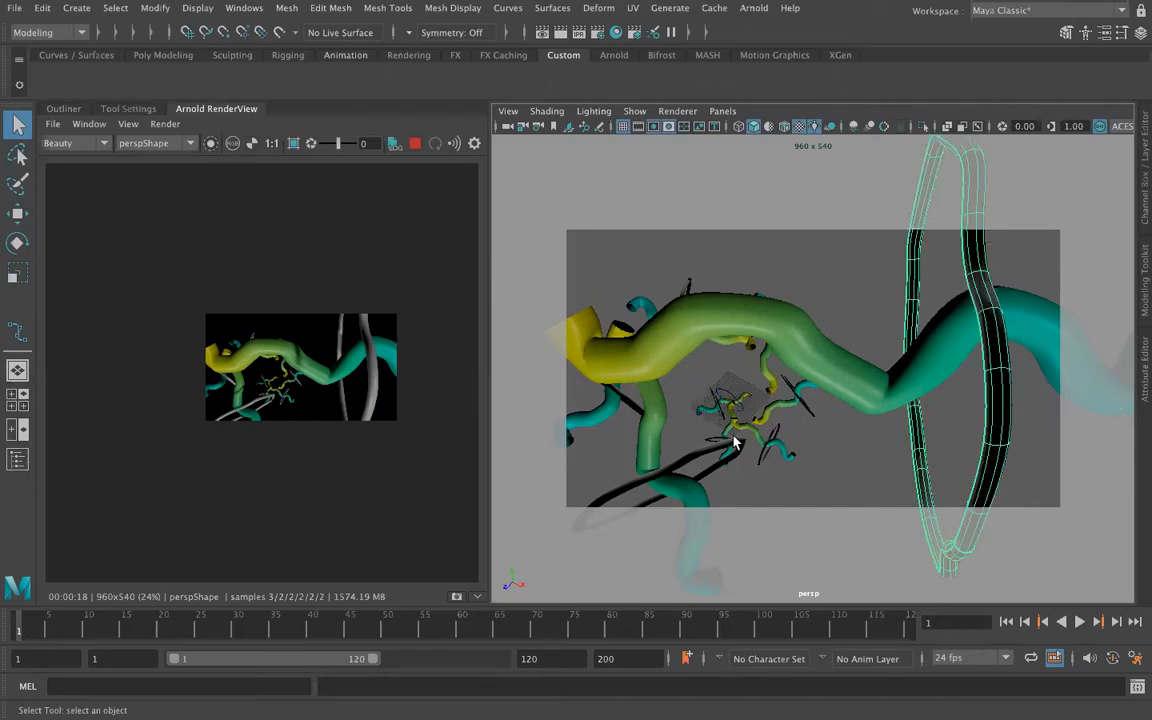
left_click(1143, 385)
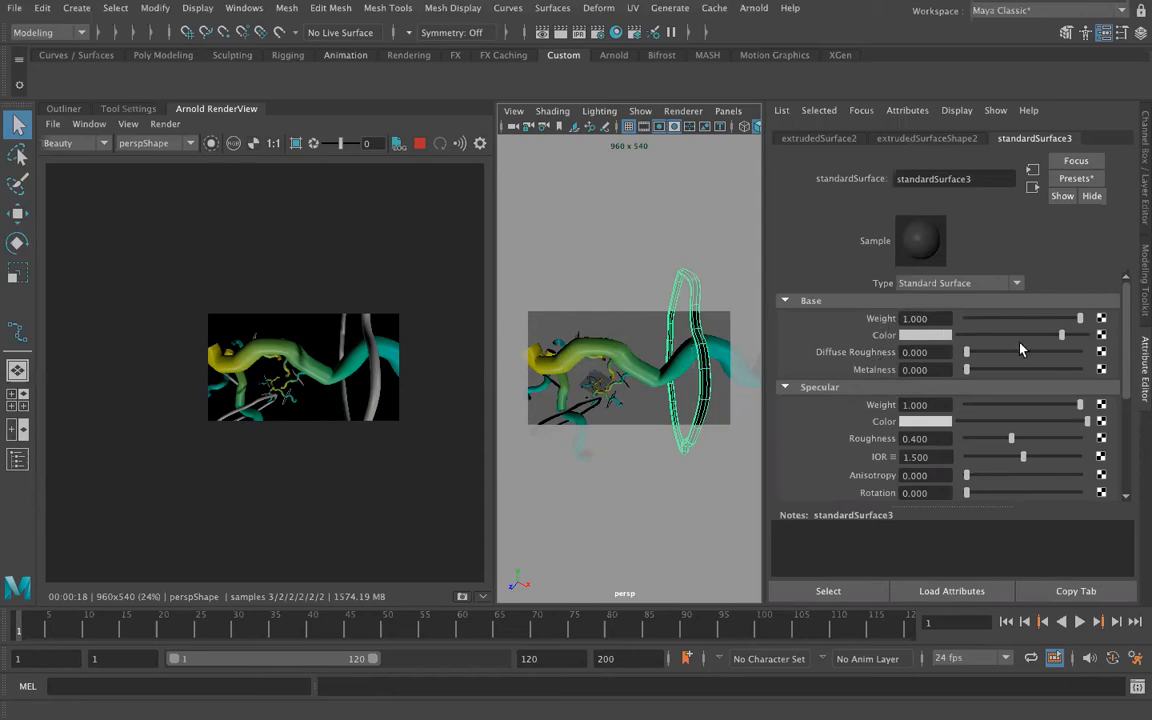
left_click(1101, 336)
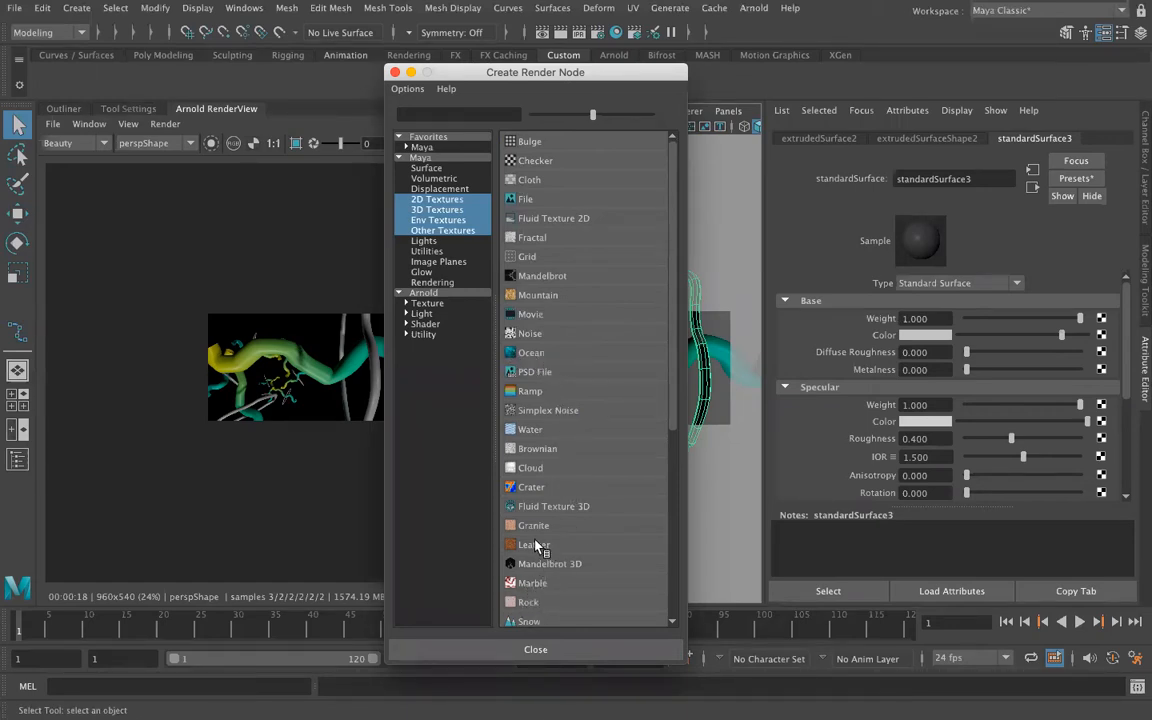
left_click(535, 393)
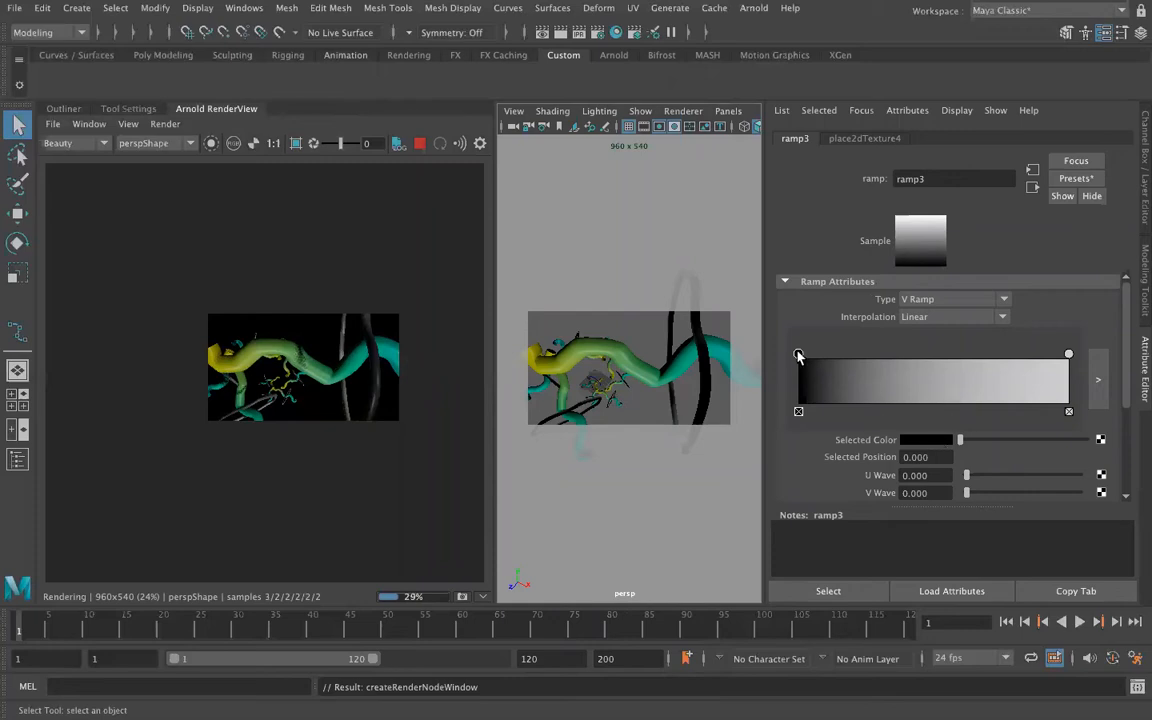
Set the ramp's start colour at position 0.000 to red.
left_click(1067, 355)
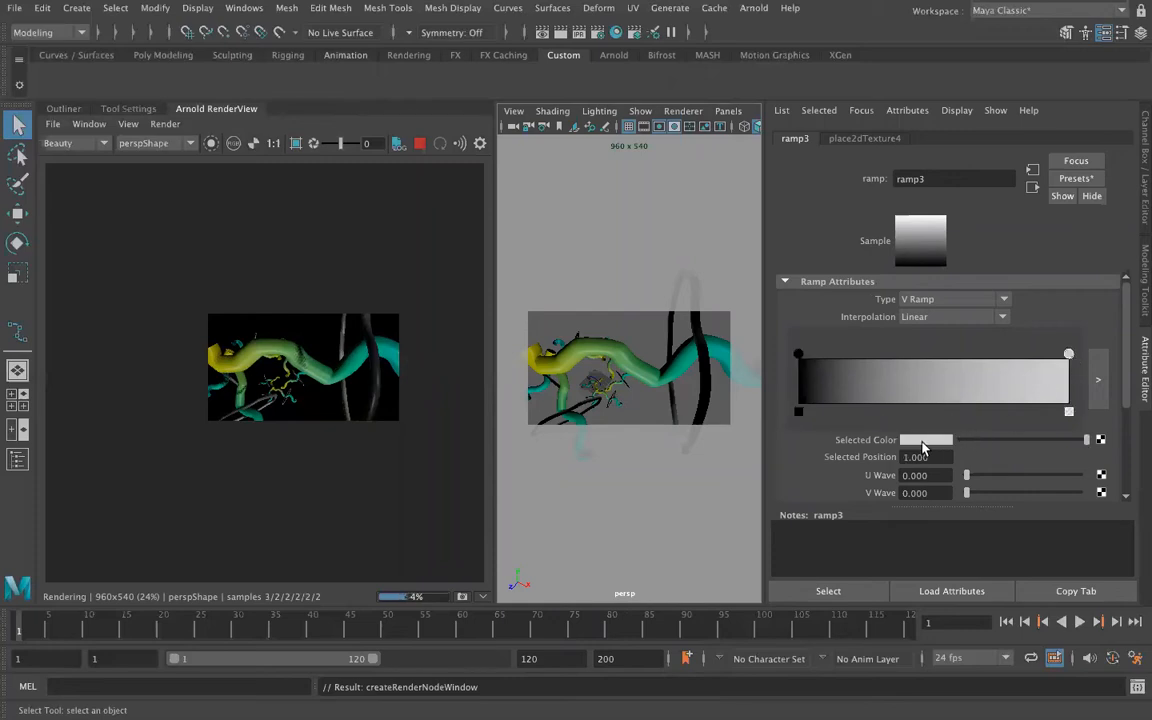
left_click(798, 354)
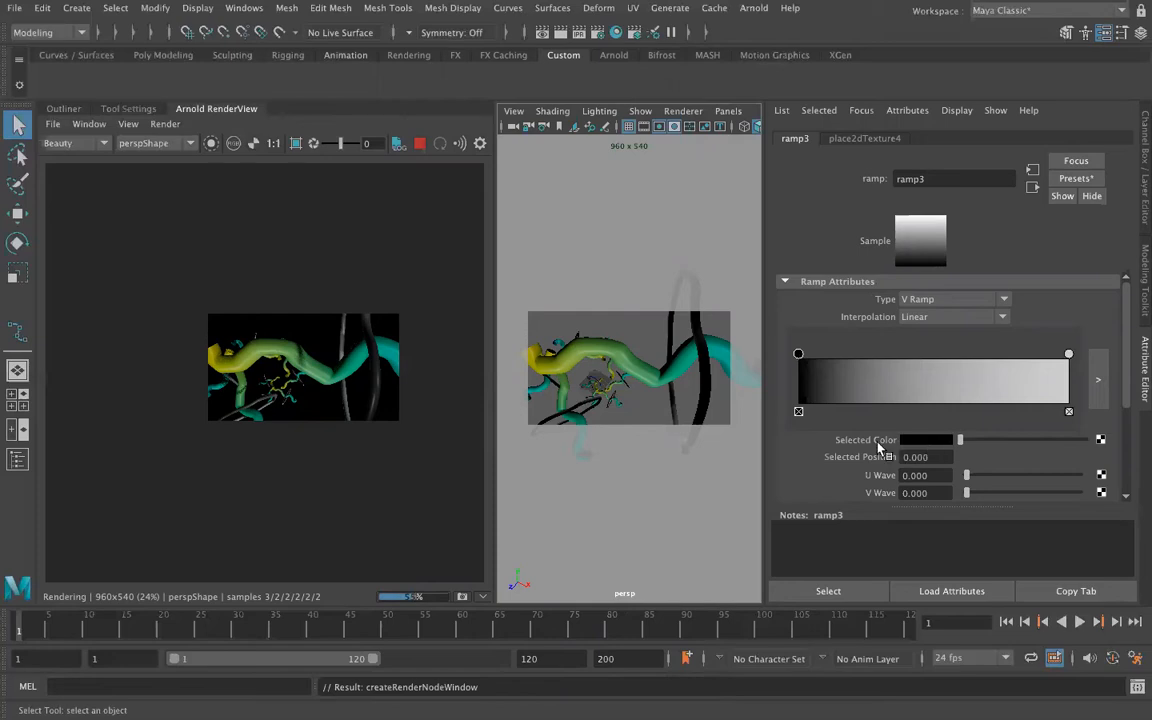
left_click(1067, 355)
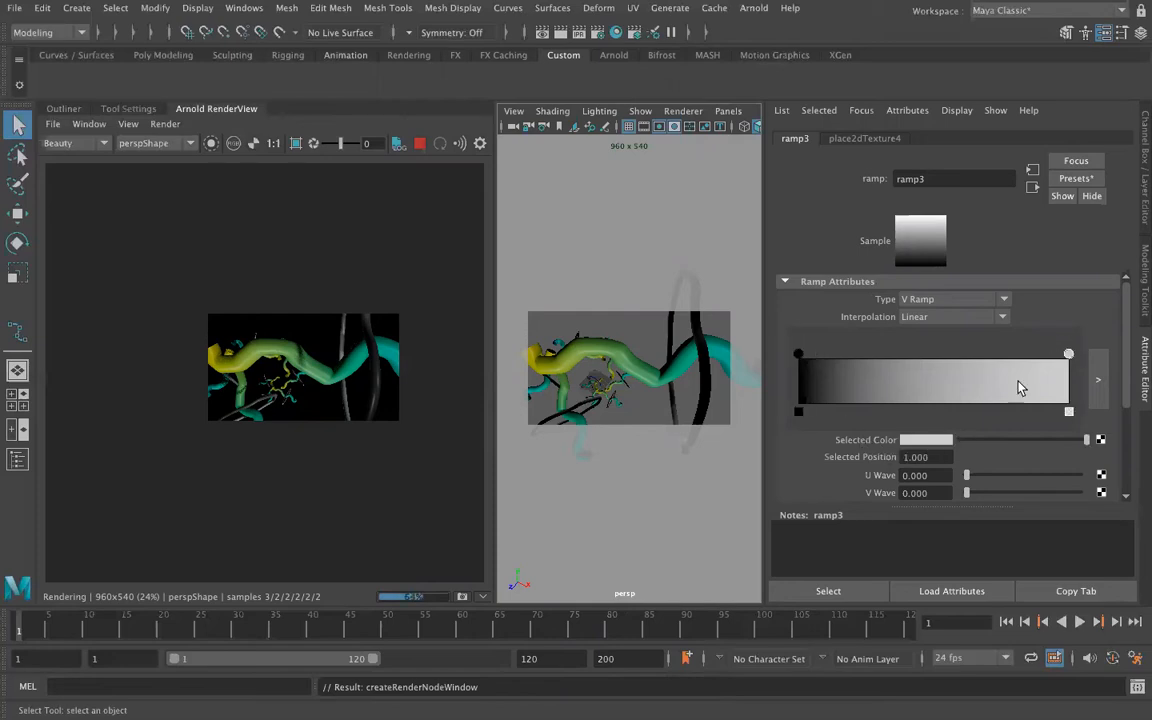
left_click(798, 354)
left_click(926, 440)
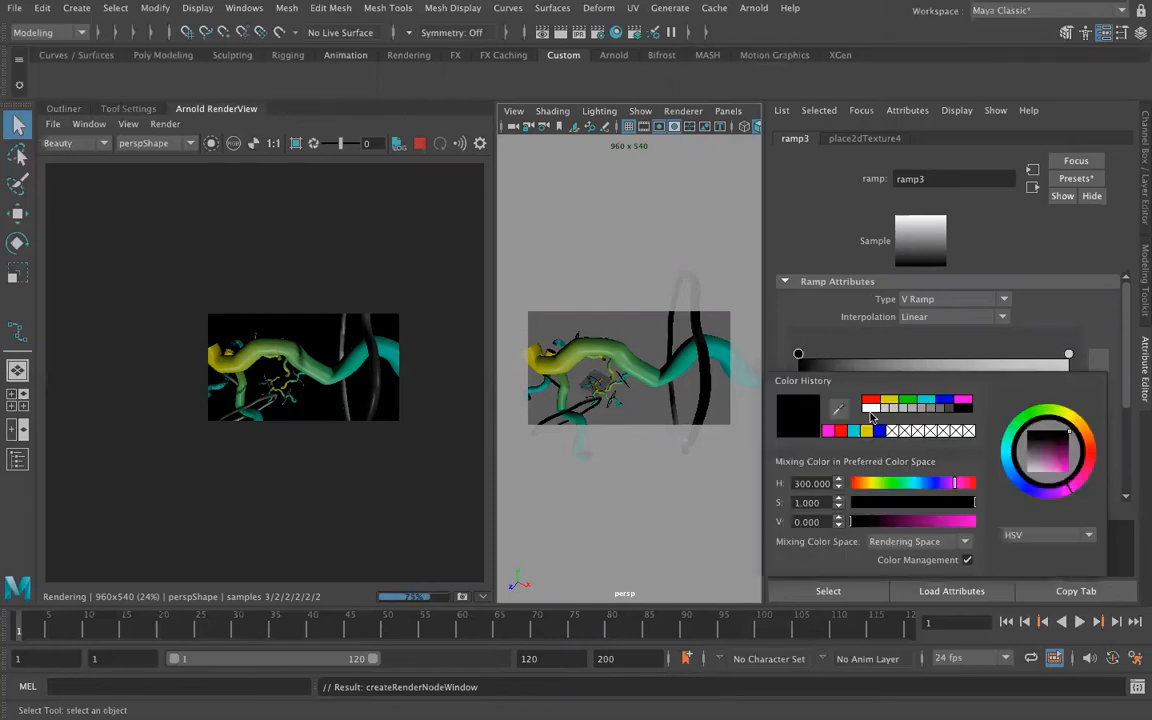
left_click(868, 403)
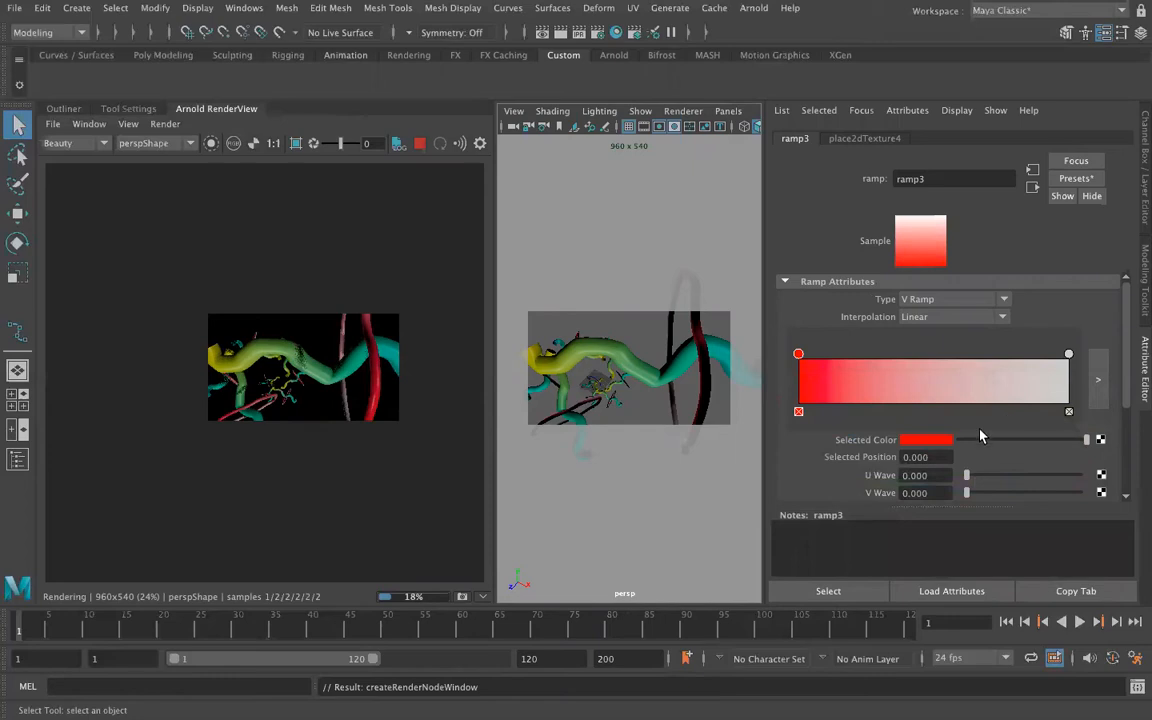
Set the ramp's end colour at position 1.000 to magenta and change the ramp type to U Ramp.
left_click(1068, 355)
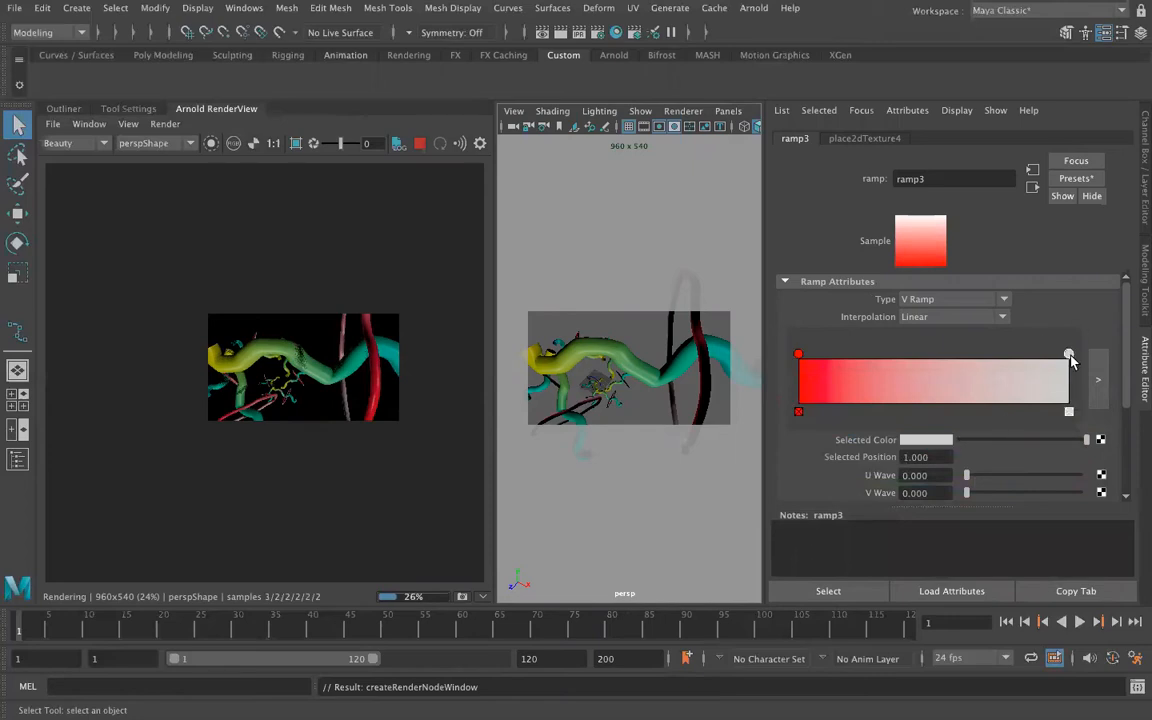
left_click(926, 440)
left_click(955, 399)
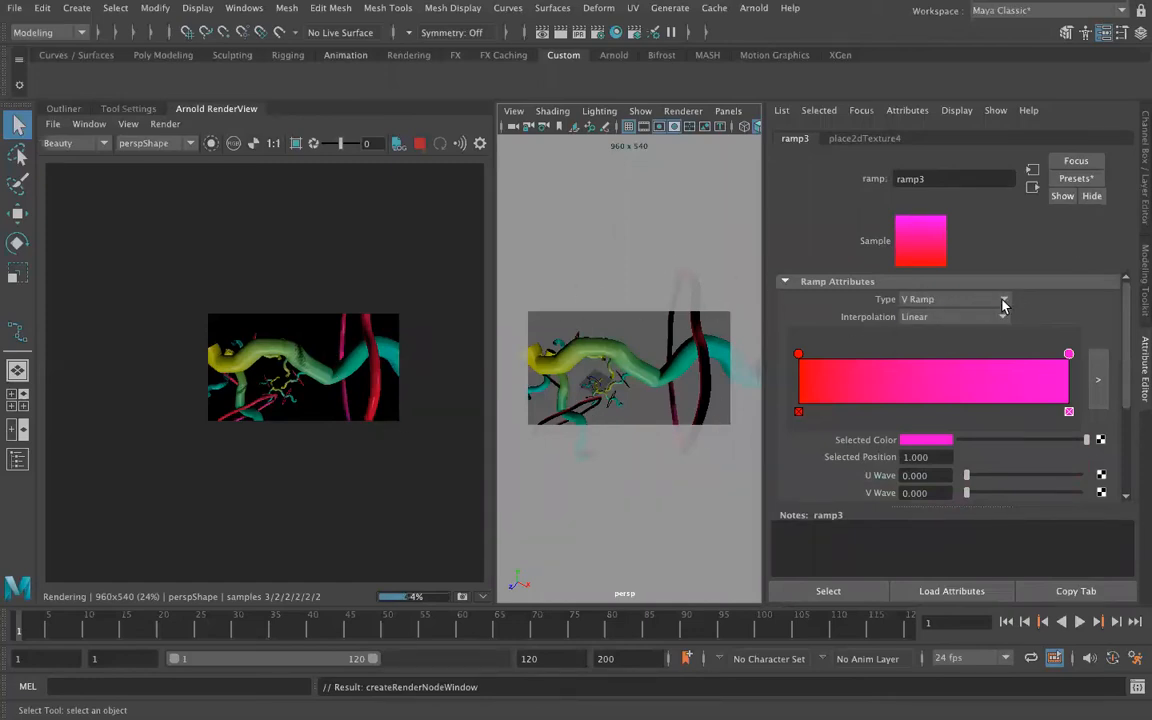
left_click(915, 301)
left_click(982, 335)
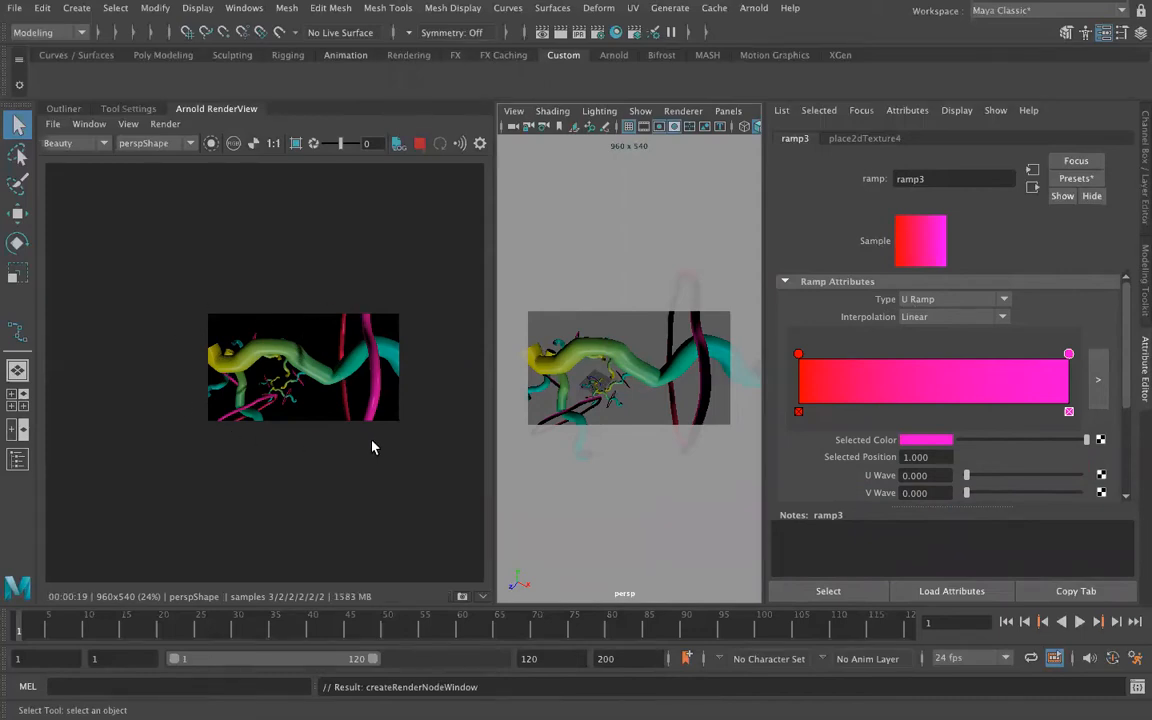
left_click(104, 57)
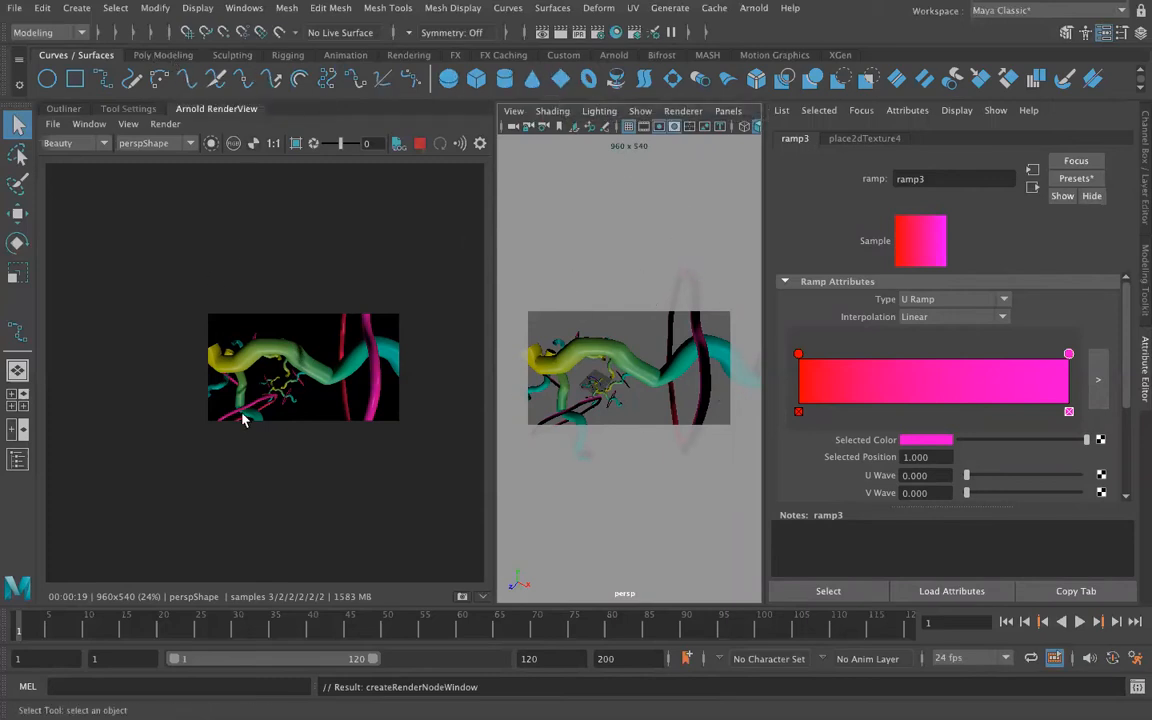
left_click(1137, 264)
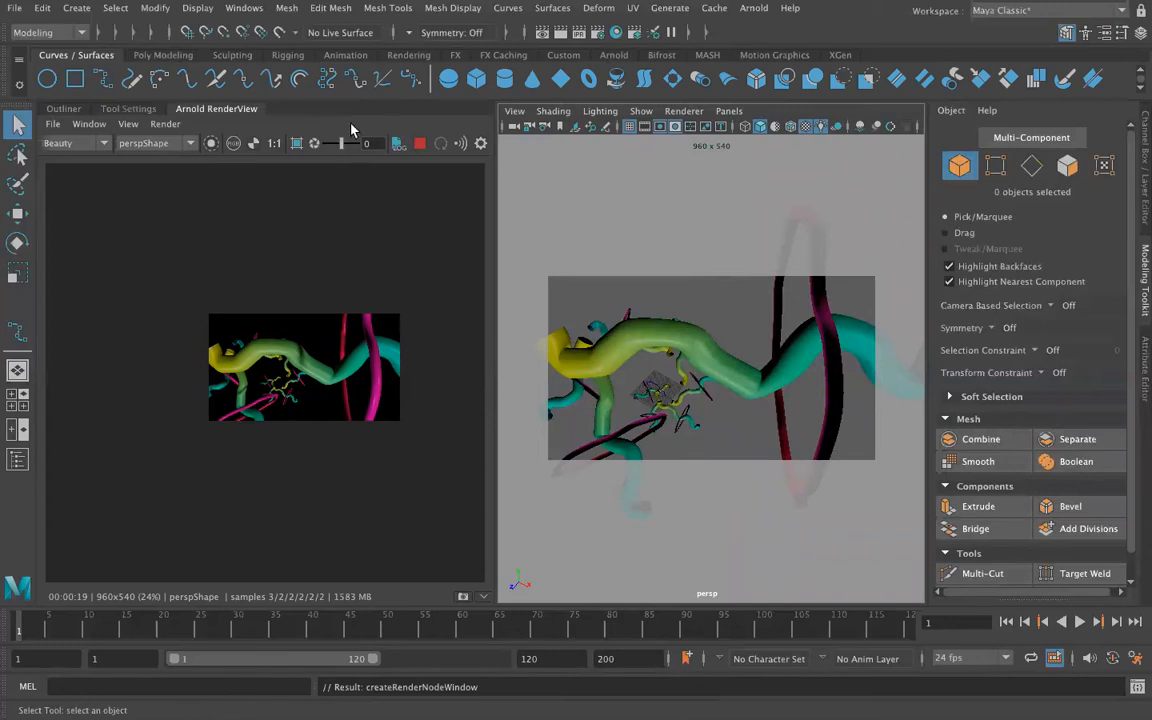
left_click(241, 10)
left_click(240, 12)
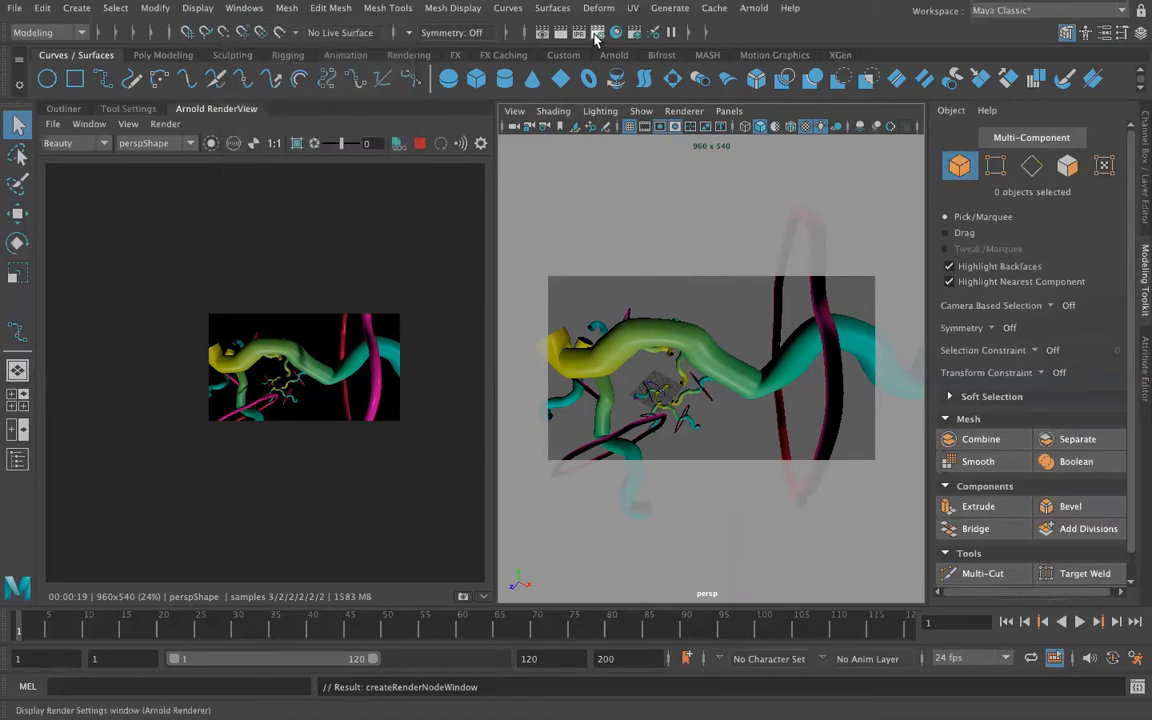
Create a Sky Shader for Background (Legacy) in the Arnold render settings' Environment section, and close the settings.
left_click(596, 35)
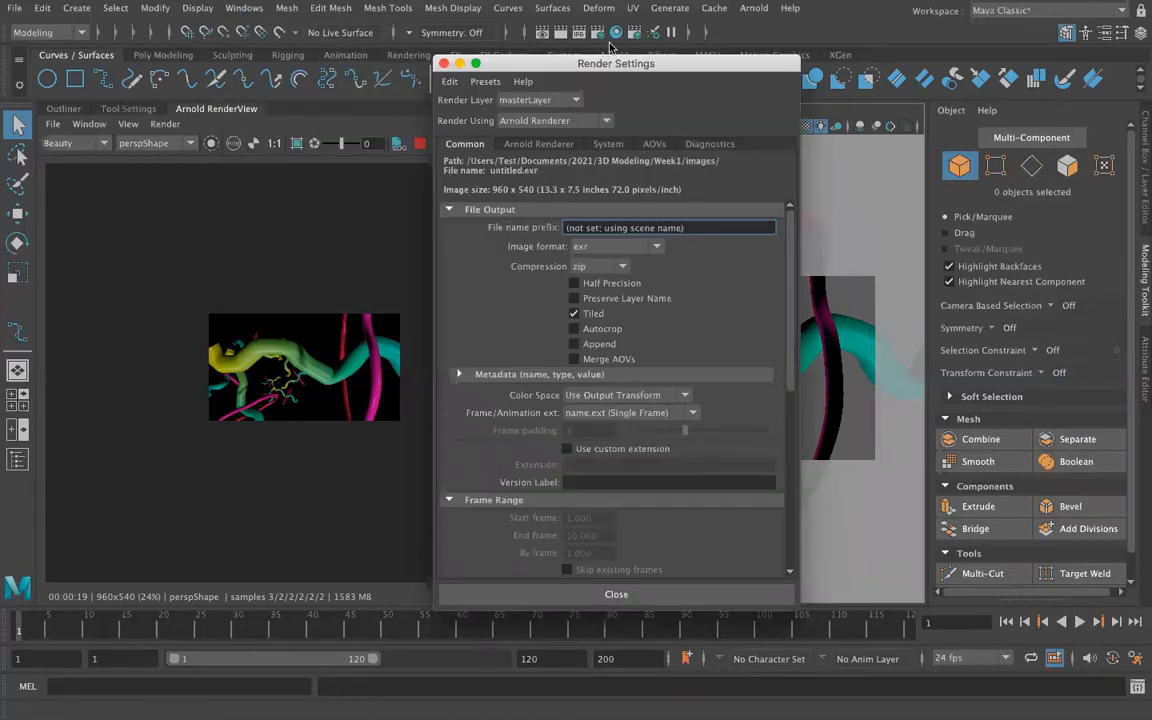
left_click_drag(540, 62, 493, 52)
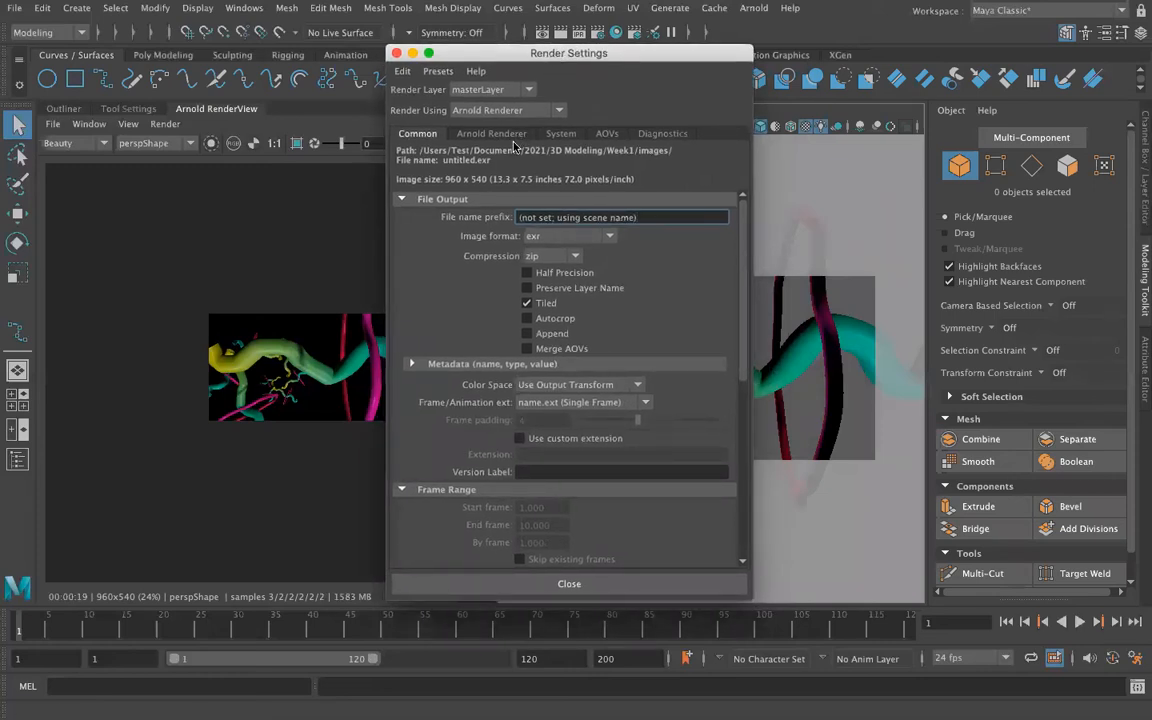
left_click(482, 136)
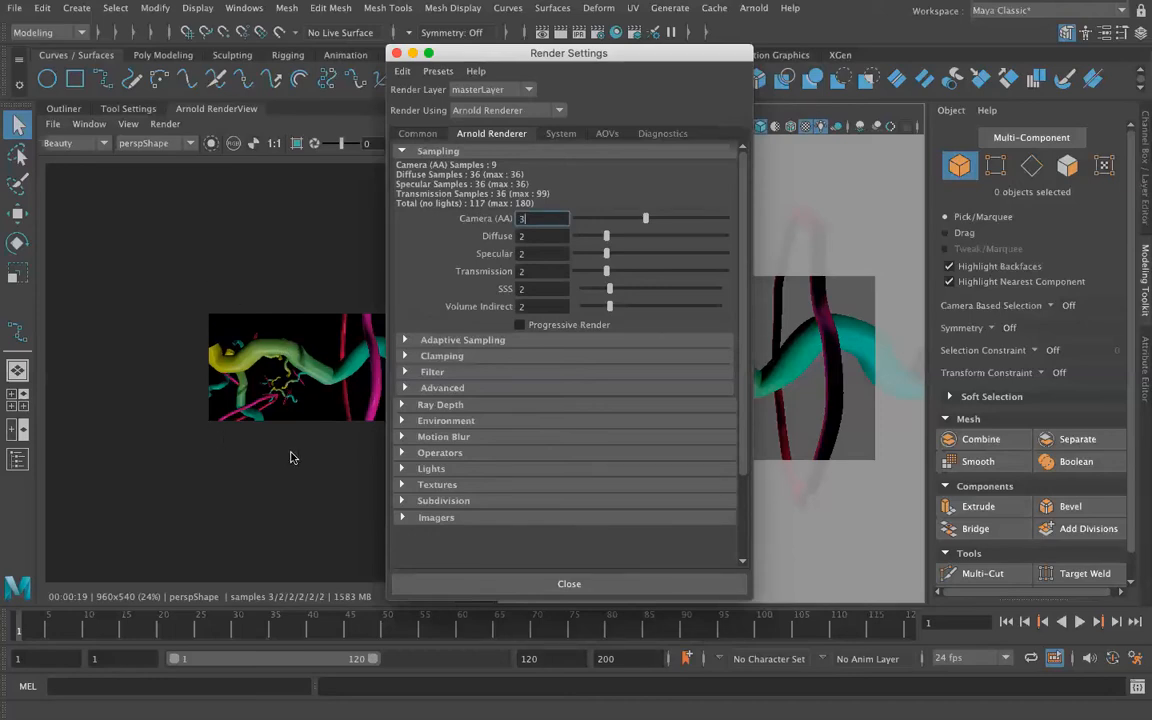
left_click(400, 422)
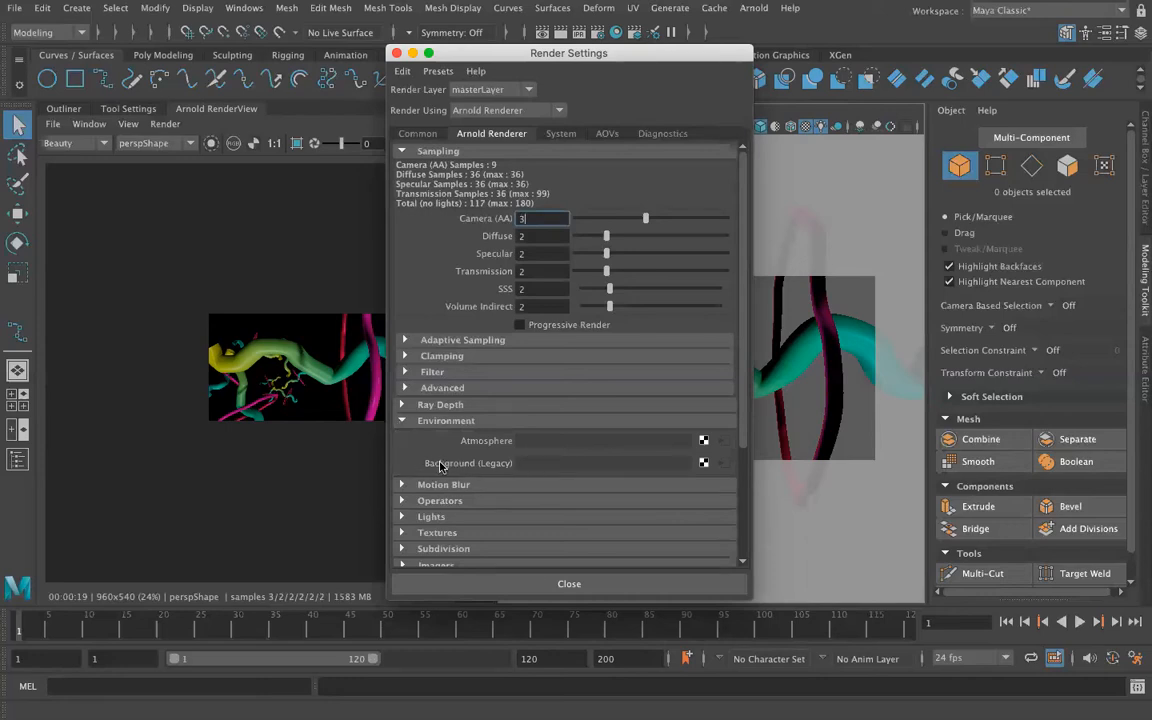
left_click(704, 464)
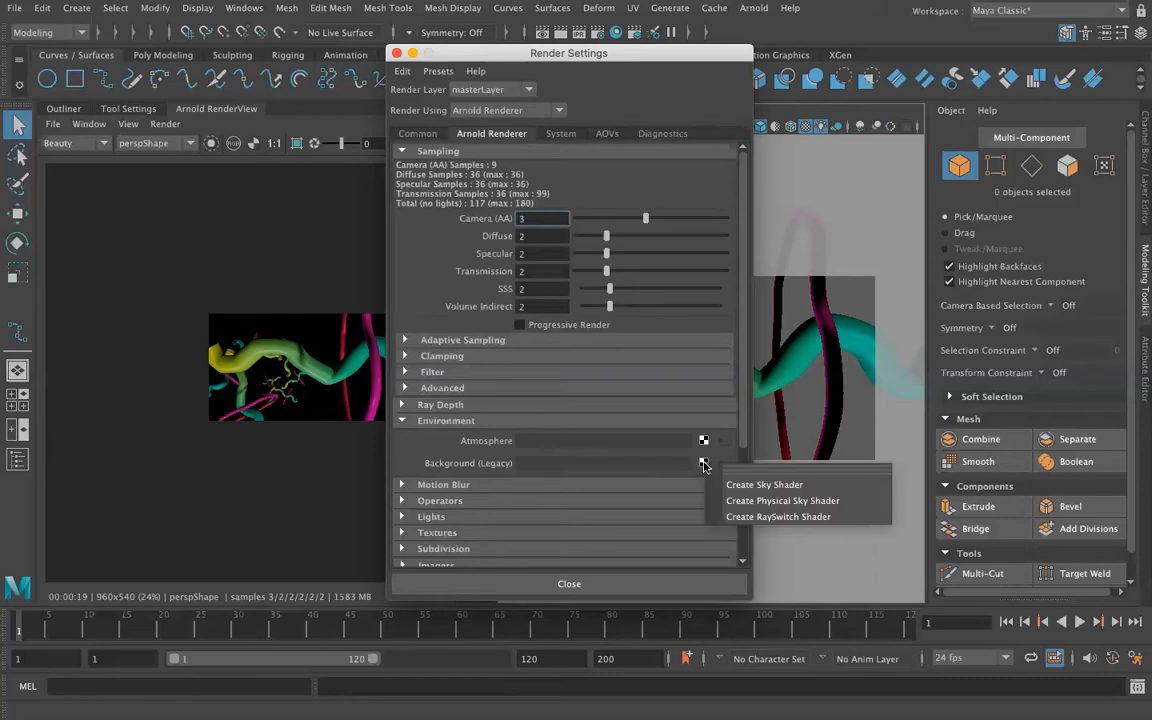
left_click(767, 485)
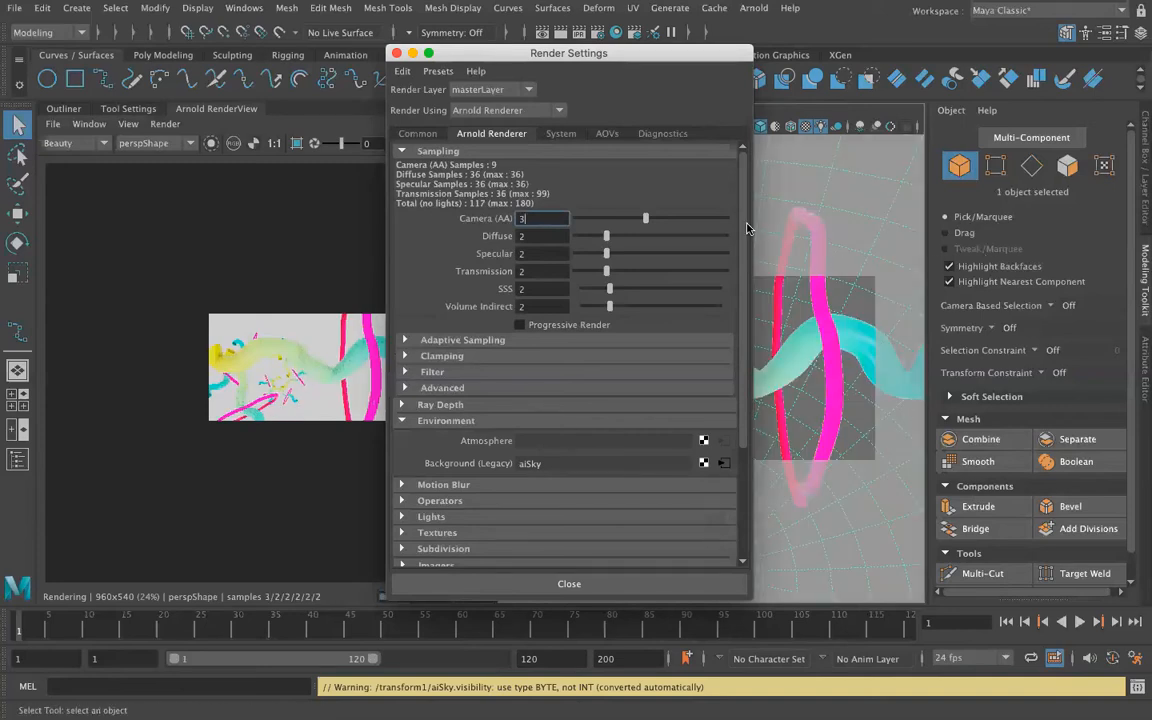
left_click(397, 53)
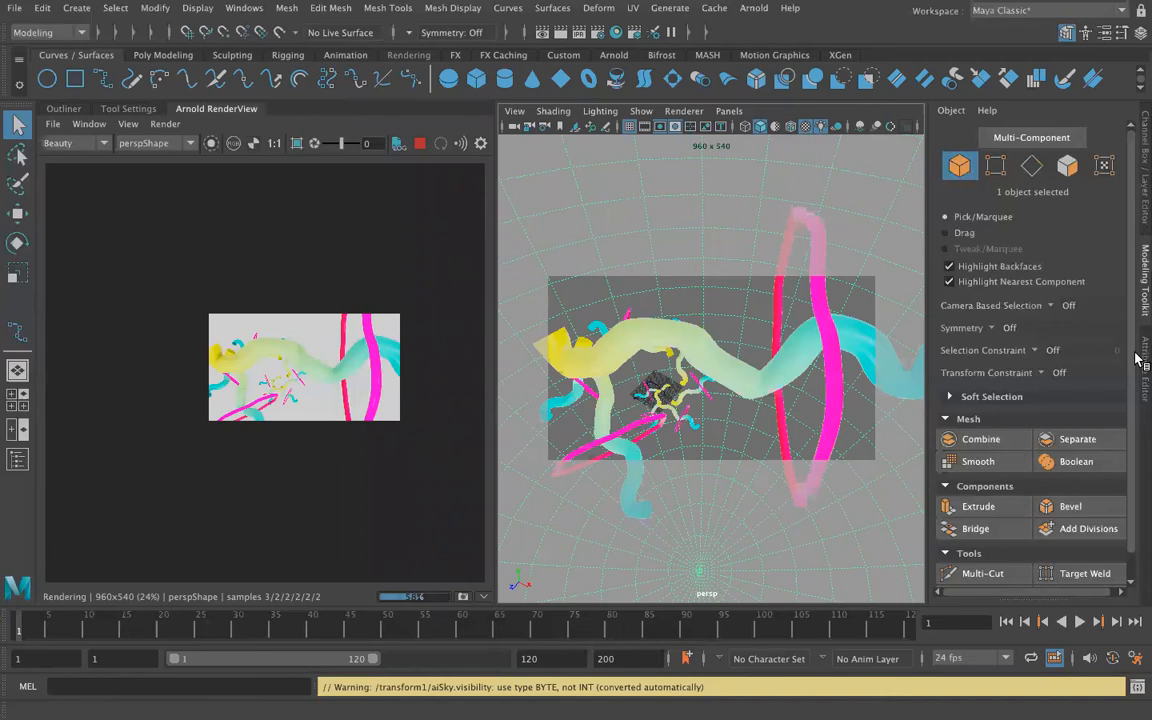
Lower the sky shader's intensity to 0.329 and set its colour to a darkened blue.
key("ctrl+a")
mouse_move(978, 339)
left_mouse_down()
mouse_move(987, 341)
mouse_move(970, 340)
left_mouse_up()
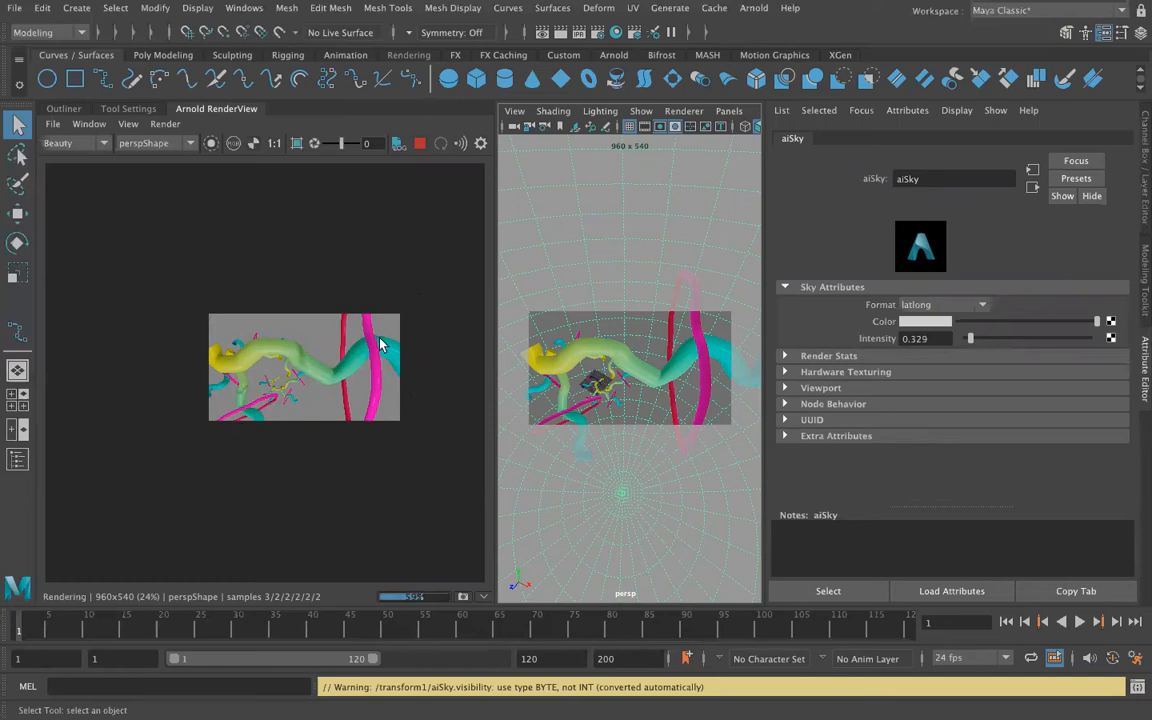
left_click(924, 321)
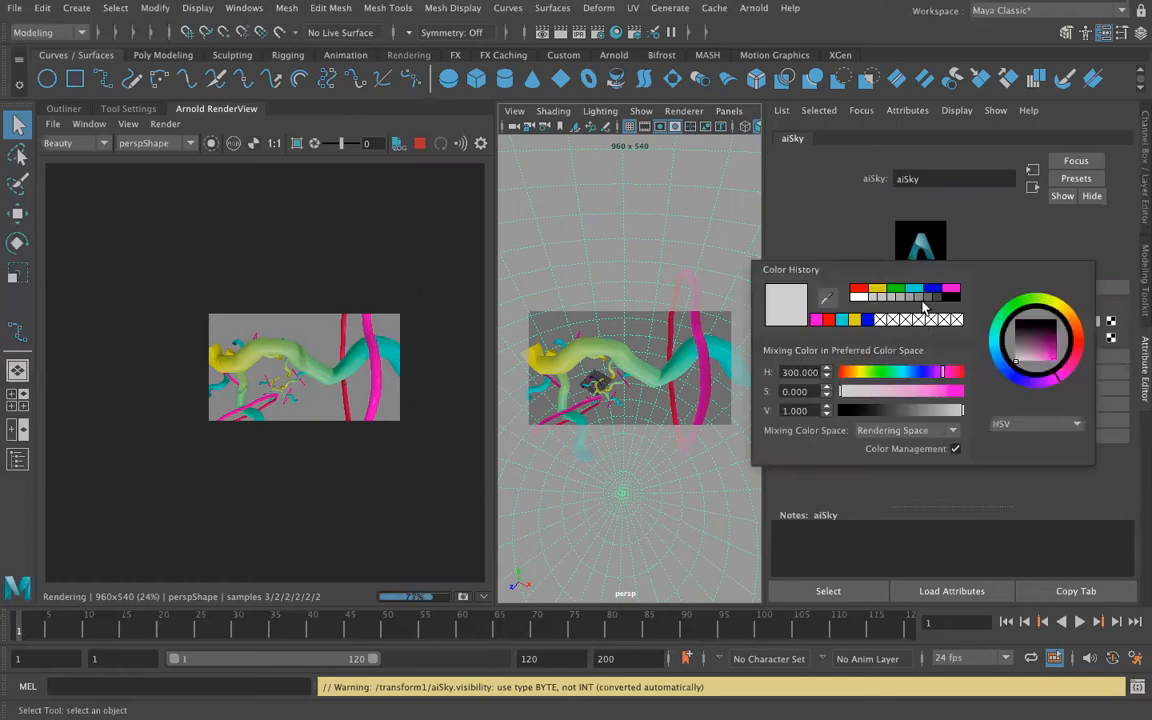
left_click(930, 290)
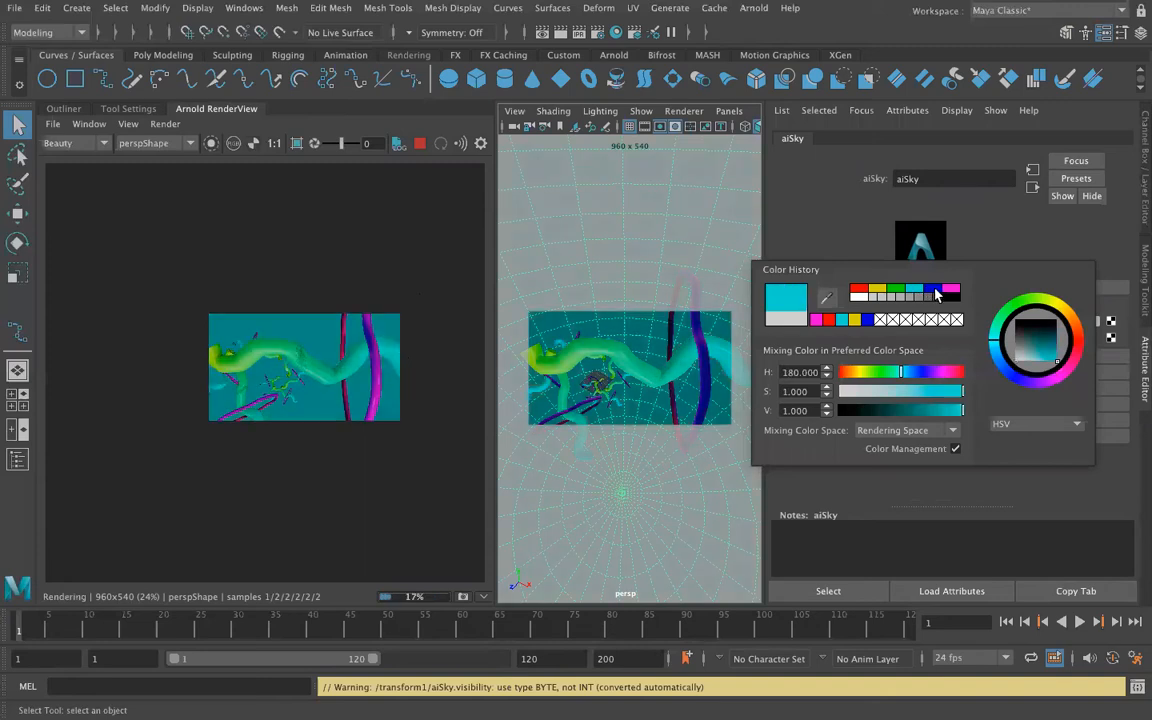
left_click(936, 290)
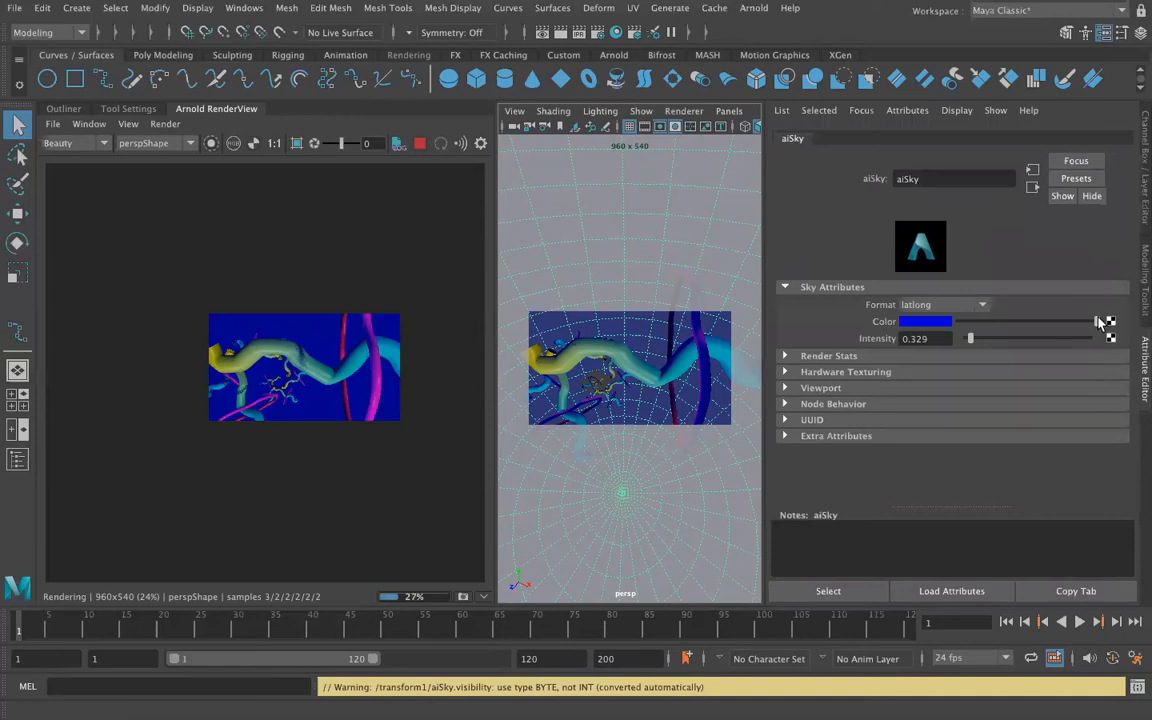
left_click_drag(1100, 322, 1007, 327)
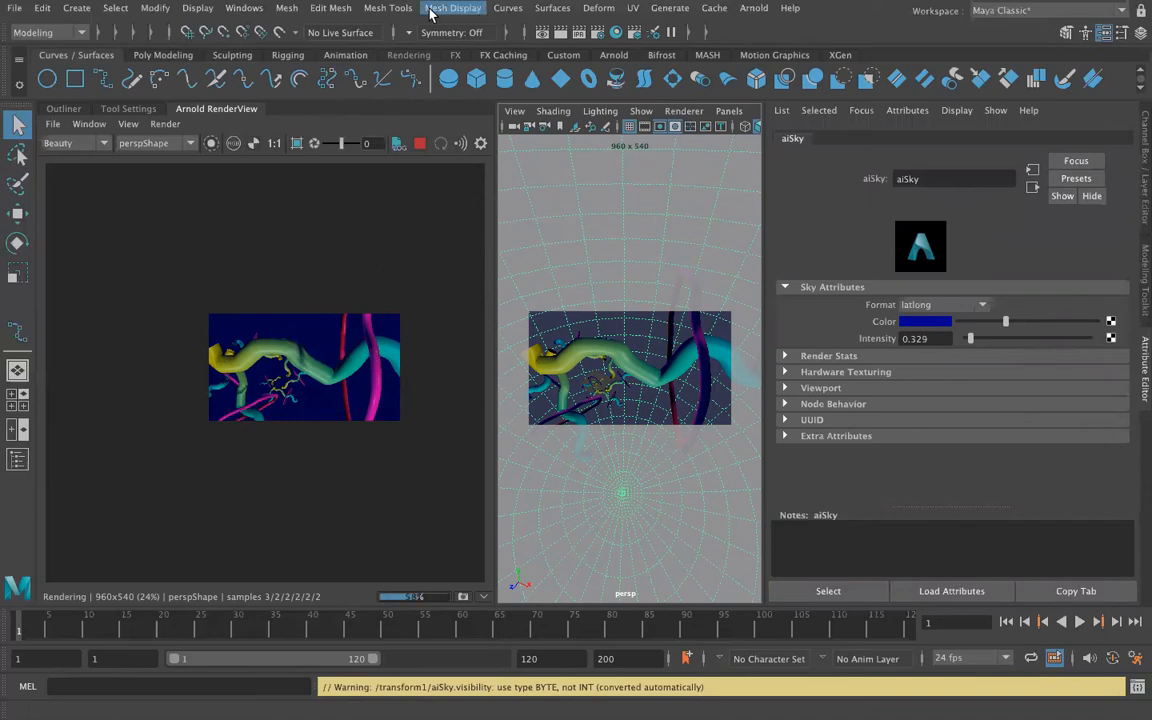
Reopen the render settings and break the aiSky connection to Background (Legacy).
left_click(614, 38)
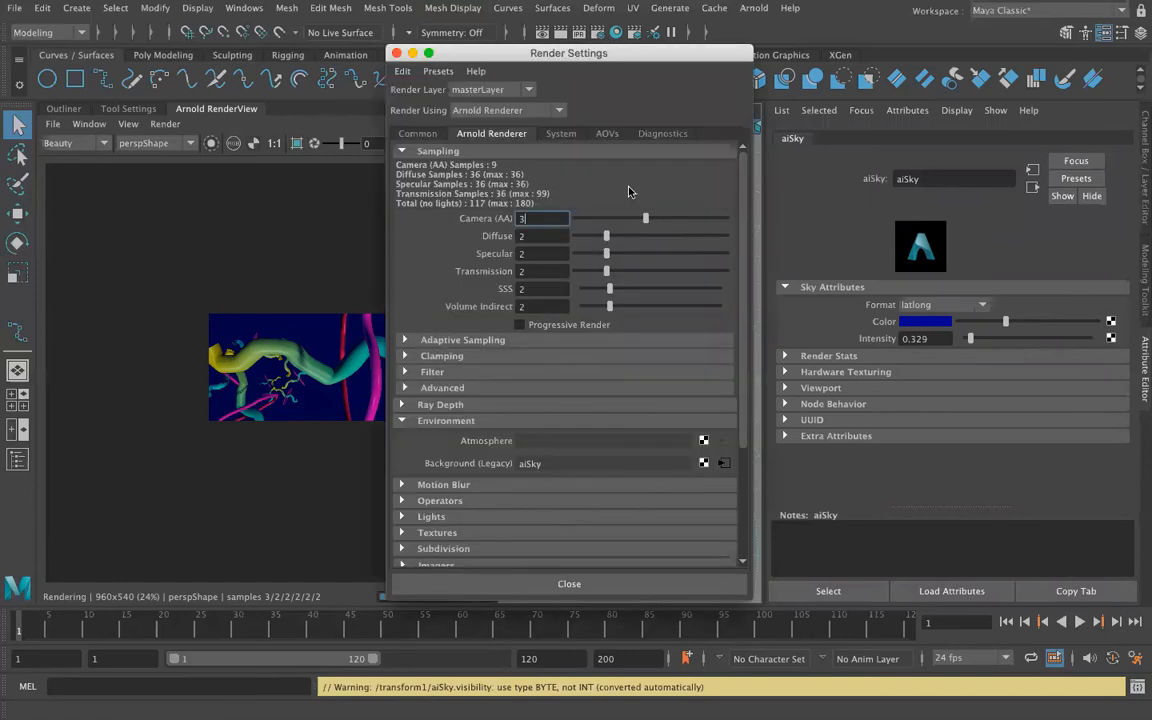
right_click(480, 464)
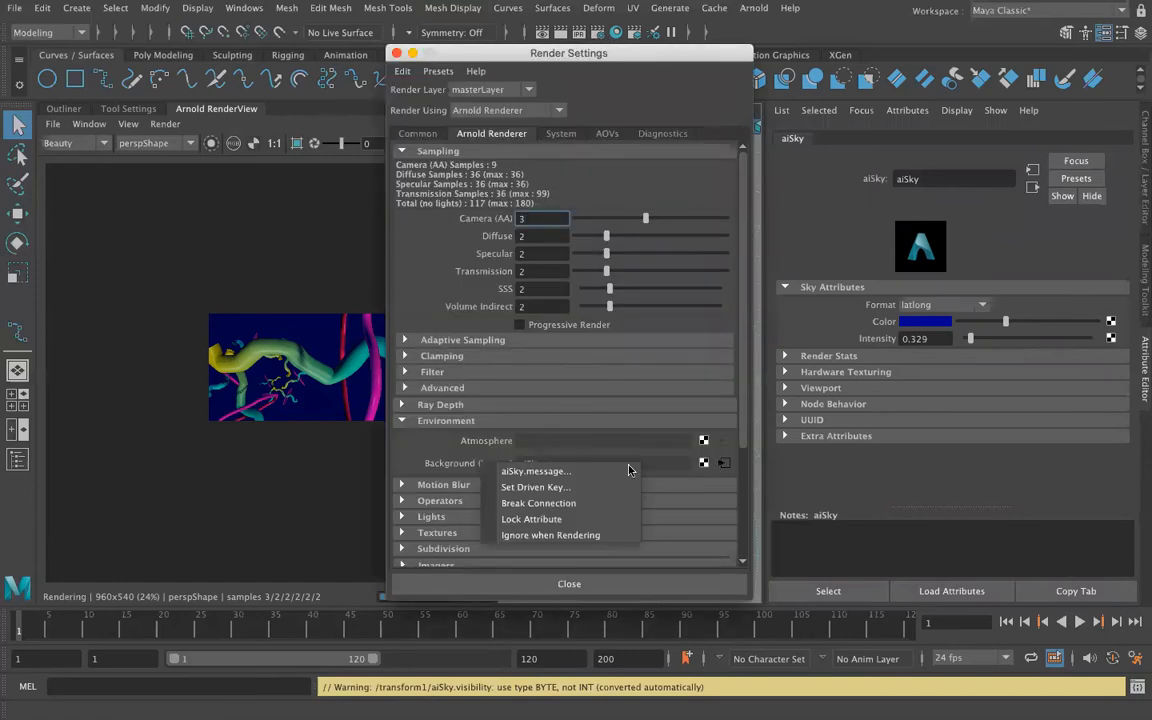
left_click(401, 414)
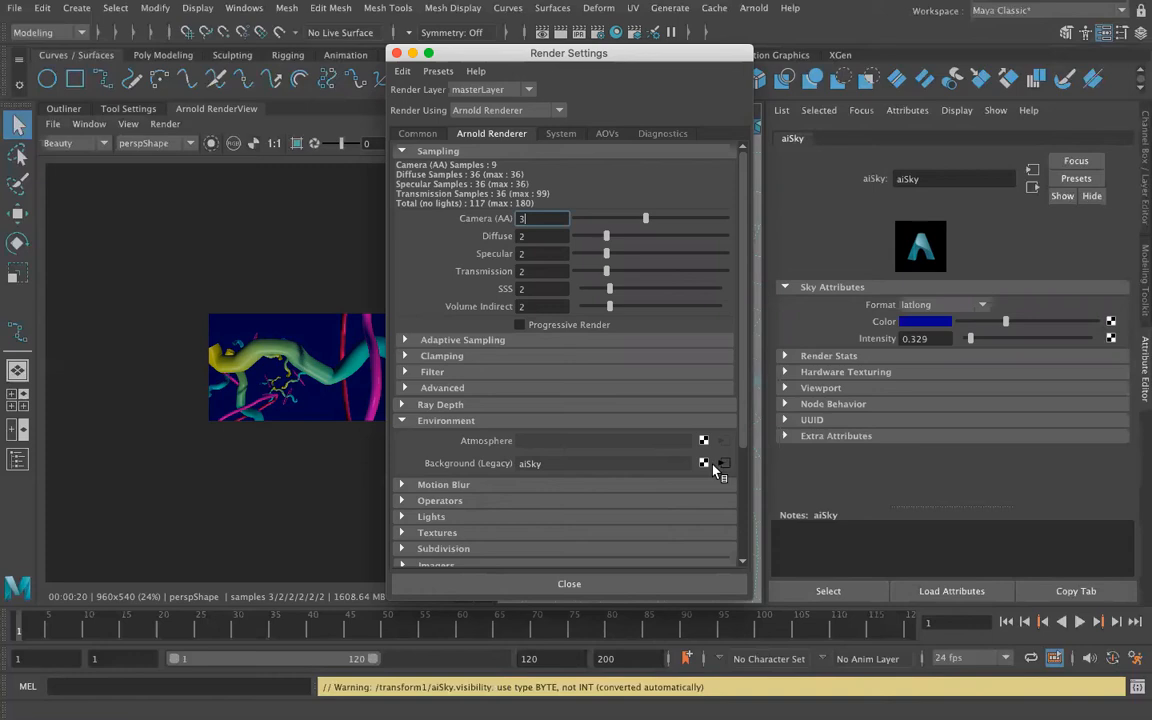
right_click(488, 466)
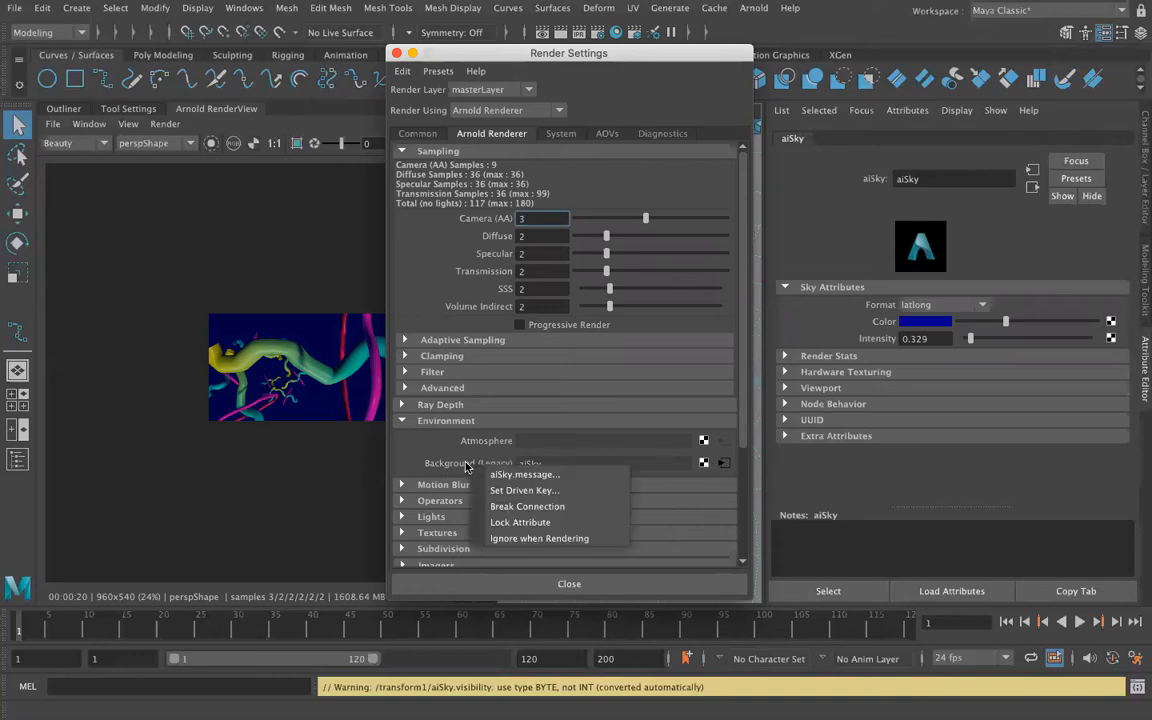
left_click(502, 507)
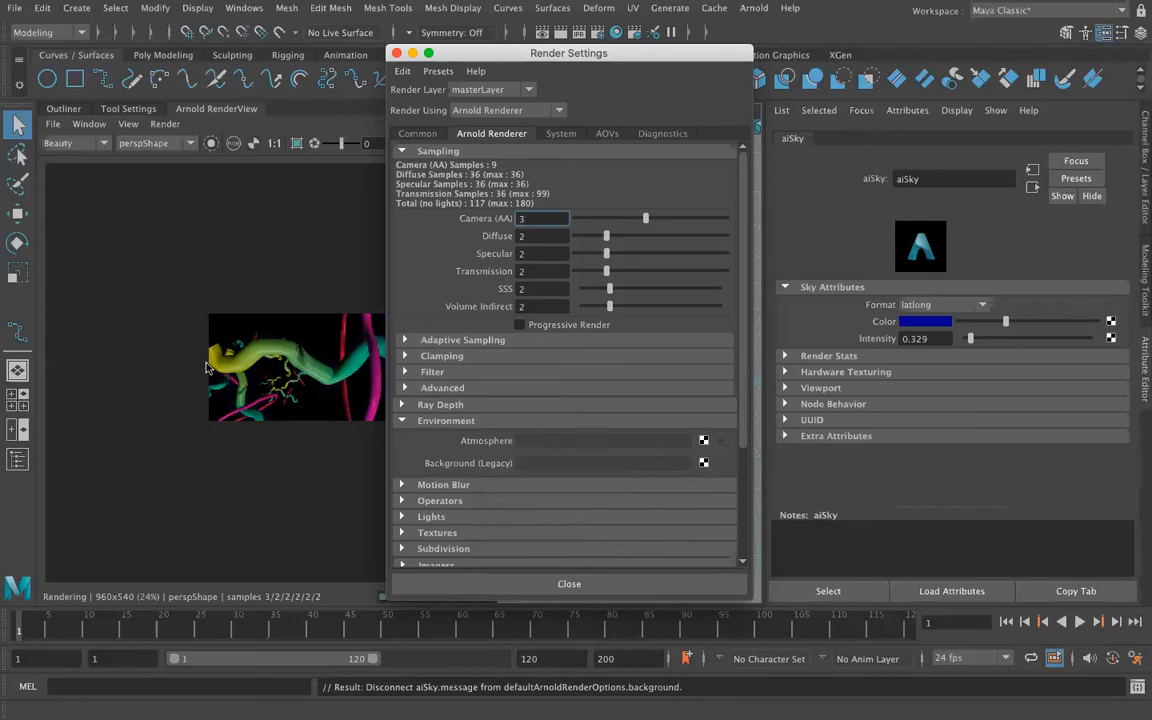
Create a RaySwitch Shader for Background (Legacy) and set its Camera ray colour to a darkened blue.
left_click(703, 464)
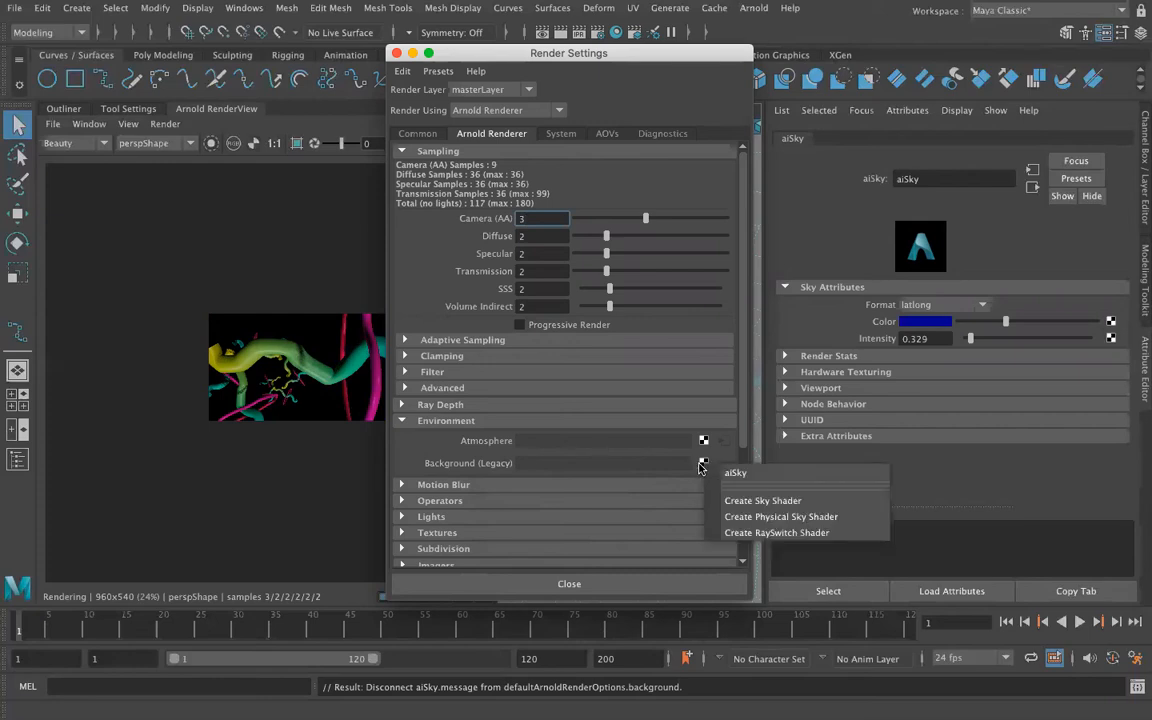
left_click(758, 533)
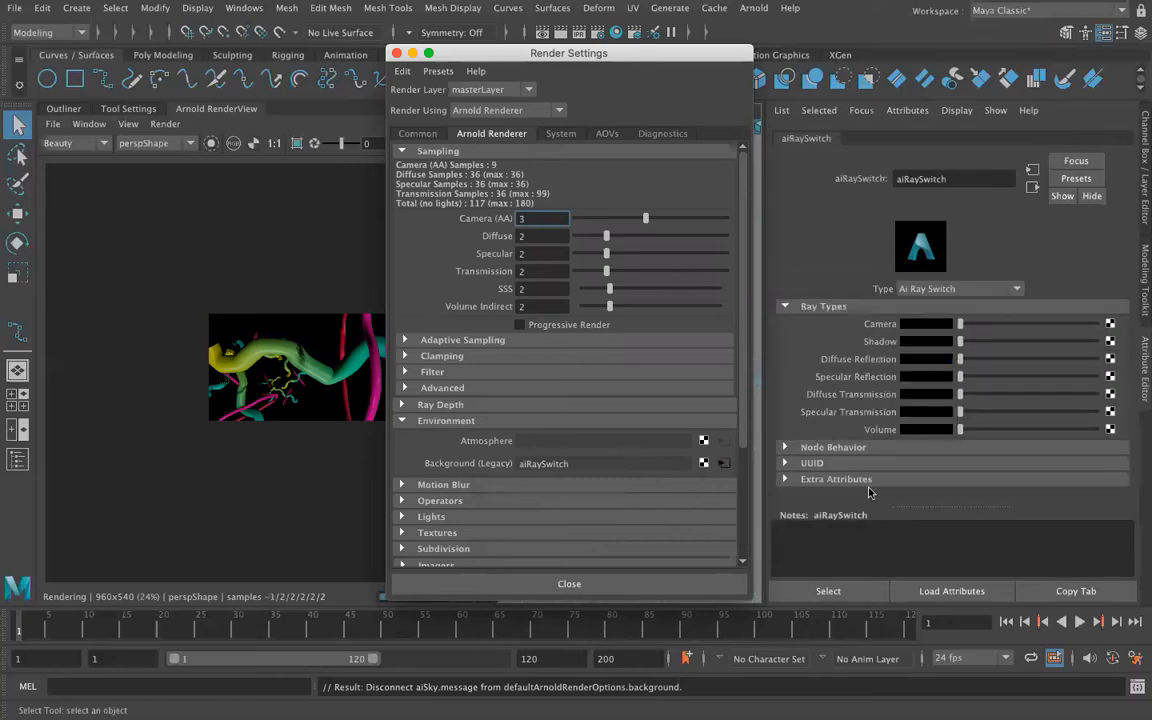
left_click(926, 325)
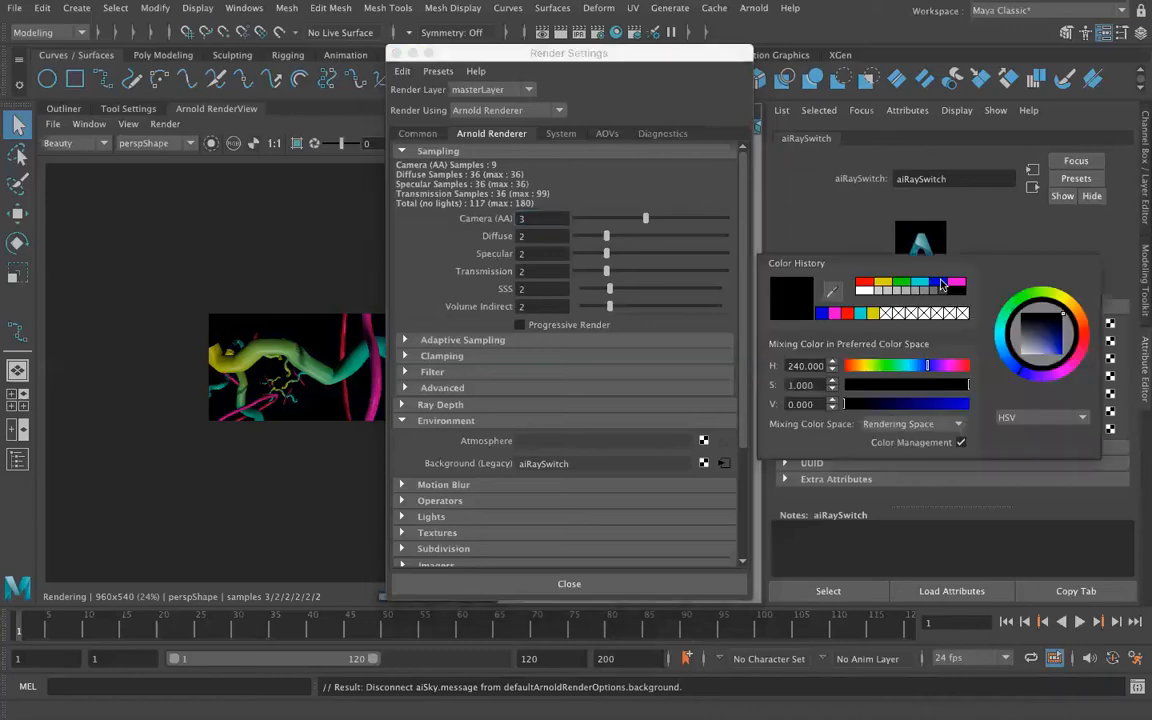
left_click(941, 286)
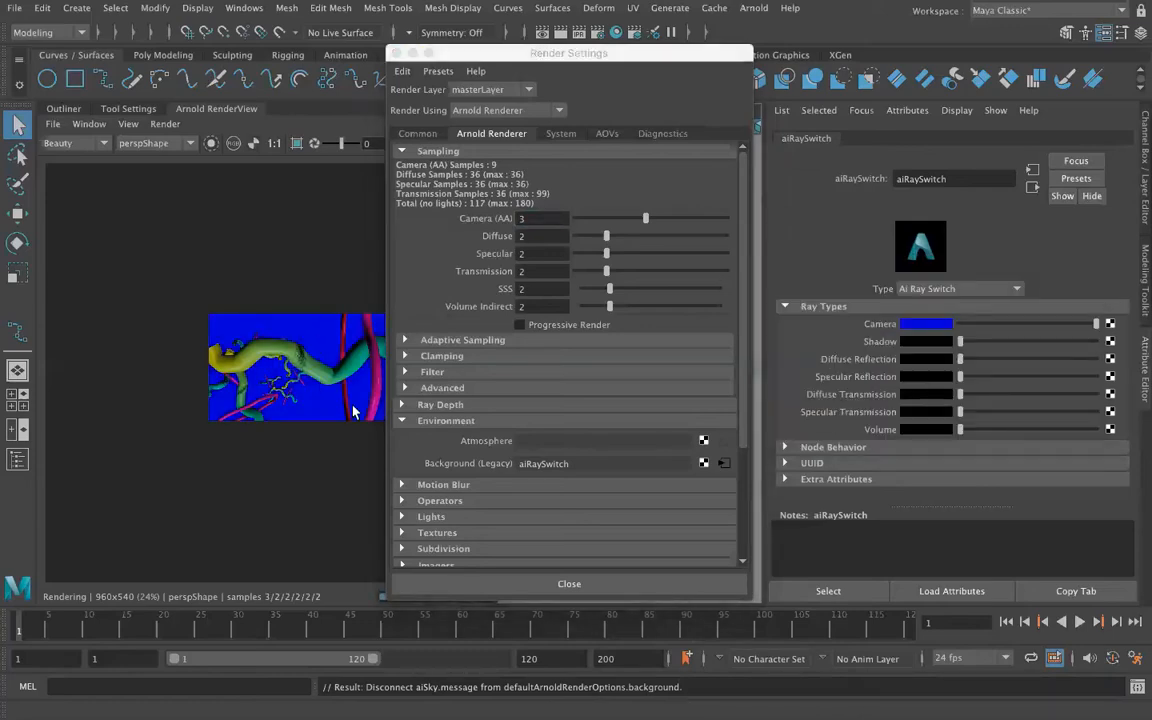
left_click_drag(1096, 323, 1040, 324)
left_click(1005, 333)
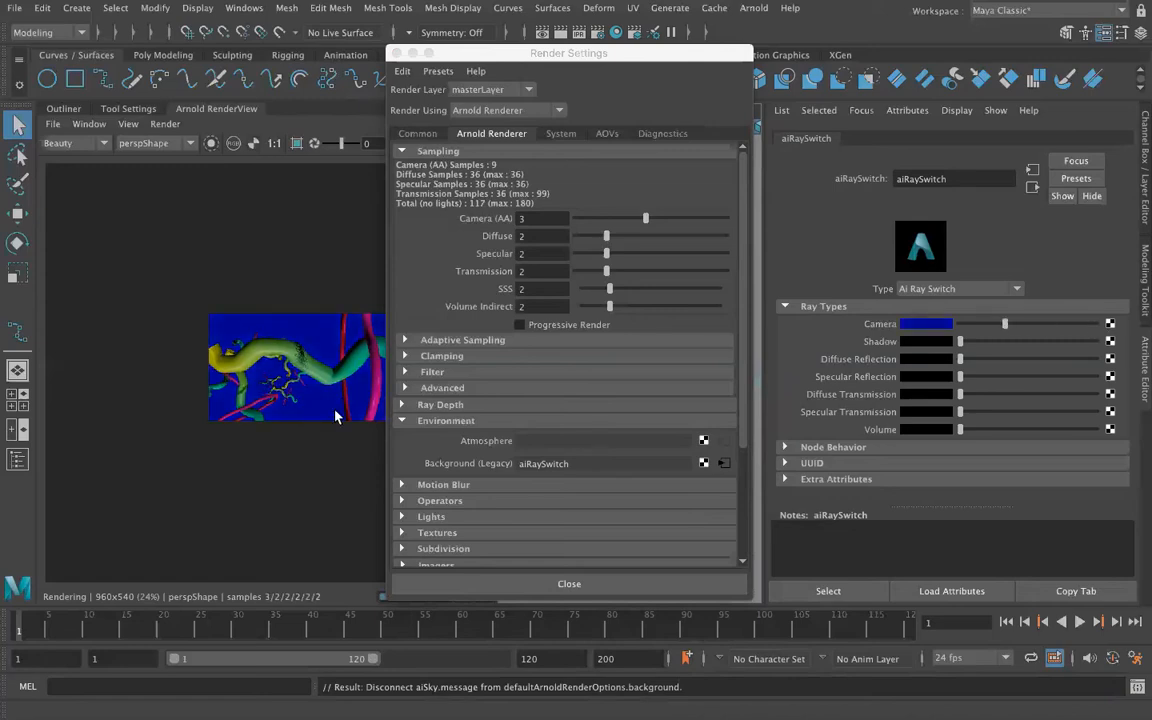
Break the aiRaySwitch connection to Background (Legacy) and create a new Sky Shader in its place.
right_click(492, 461)
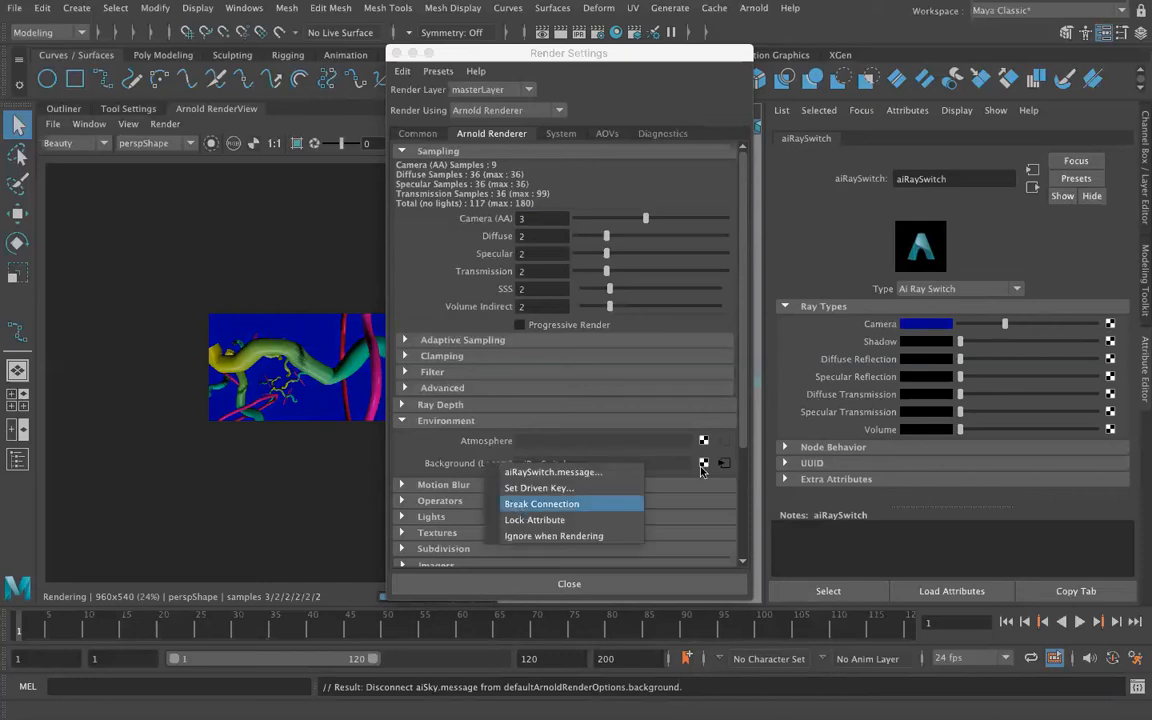
left_click(541, 503)
left_click(704, 463)
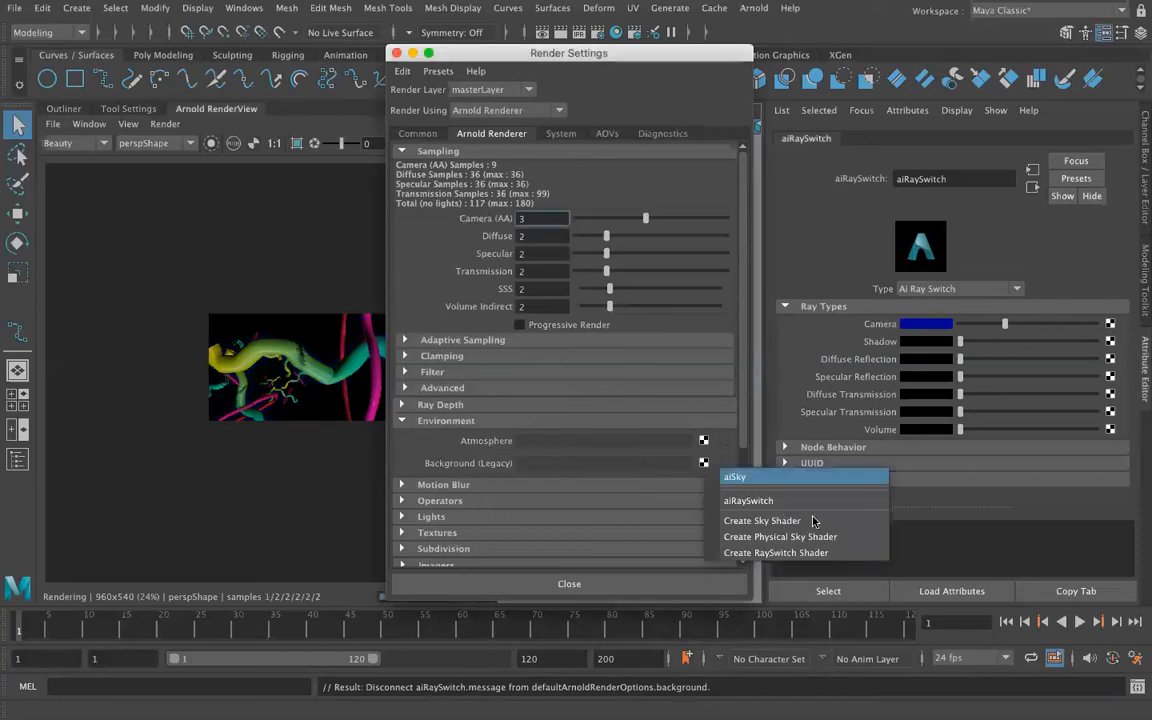
left_click(815, 522)
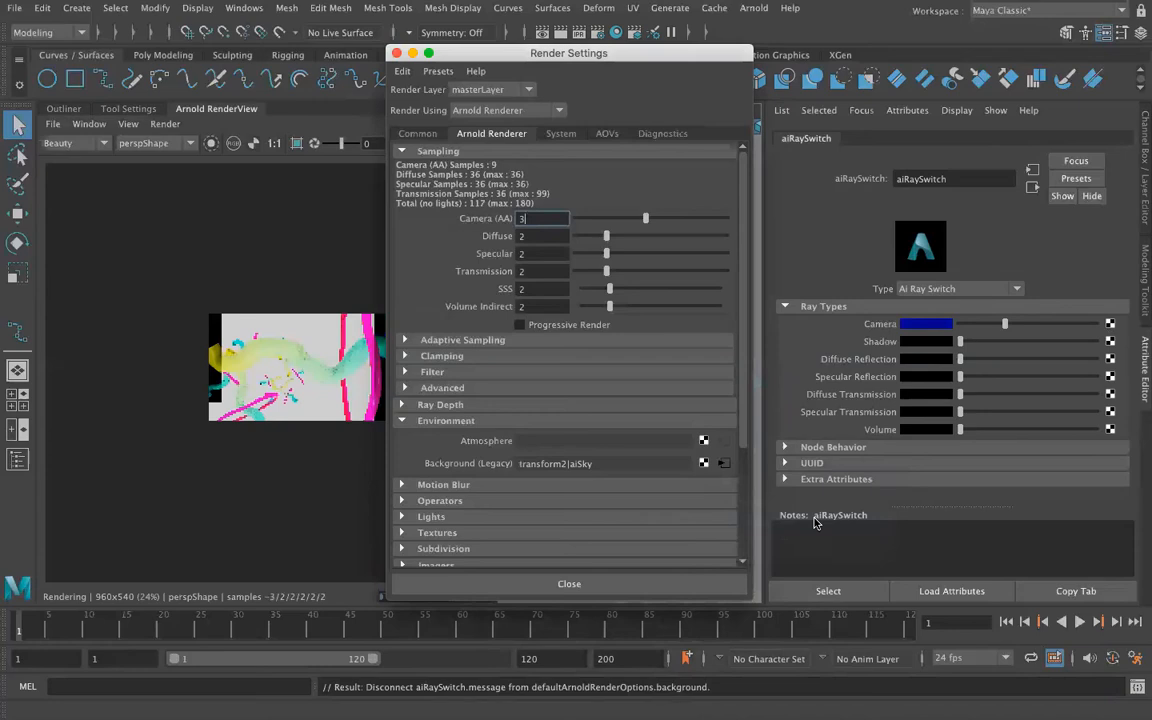
Set the new sky shader's colour to a dark purple with hue 255.724, saturation 1.000 and value 0.199.
left_click(950, 324)
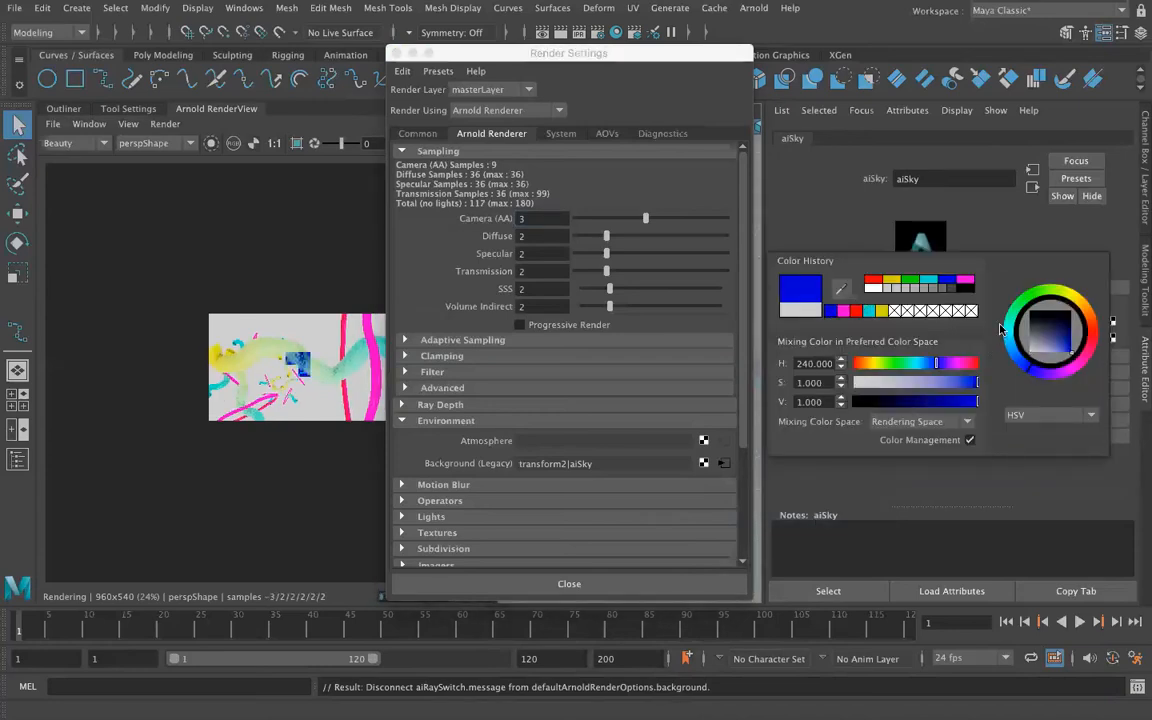
left_click_drag(940, 367, 940, 367)
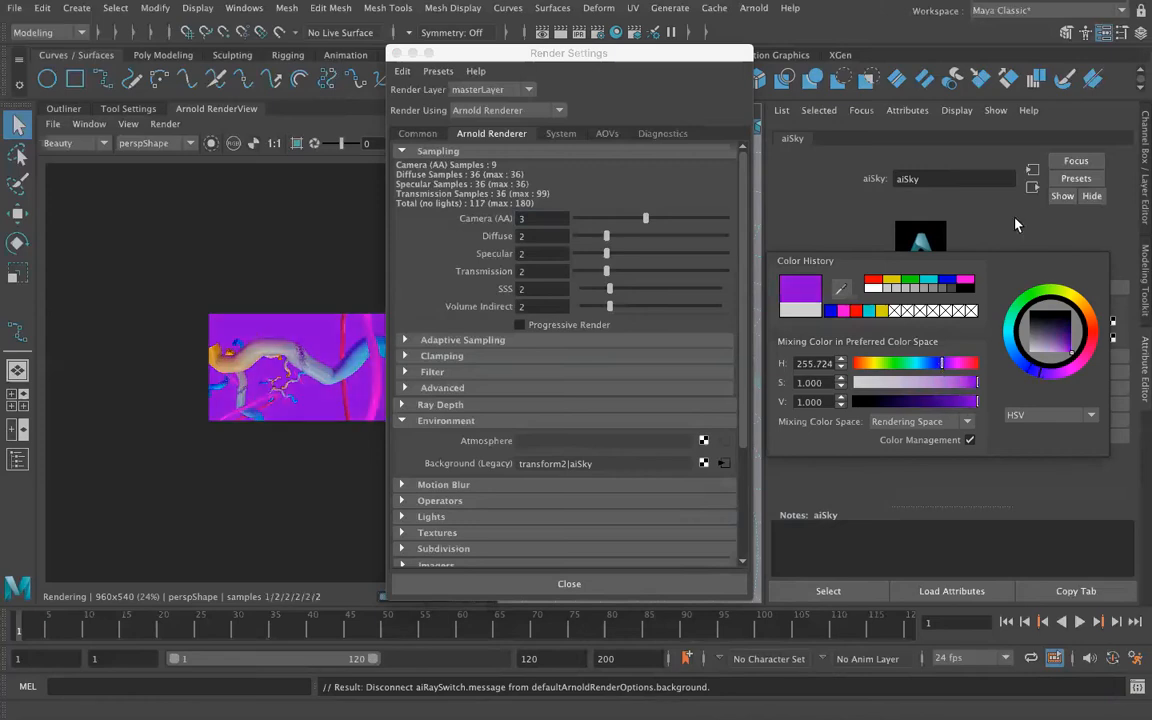
left_click(932, 323)
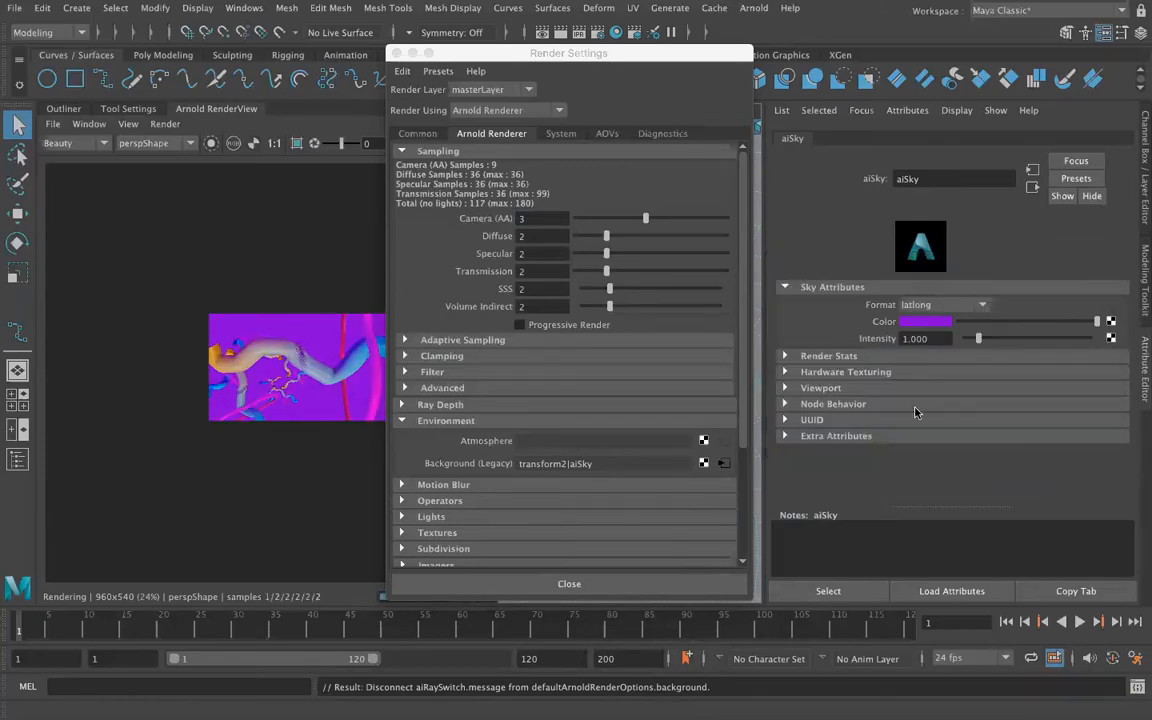
left_click(918, 405)
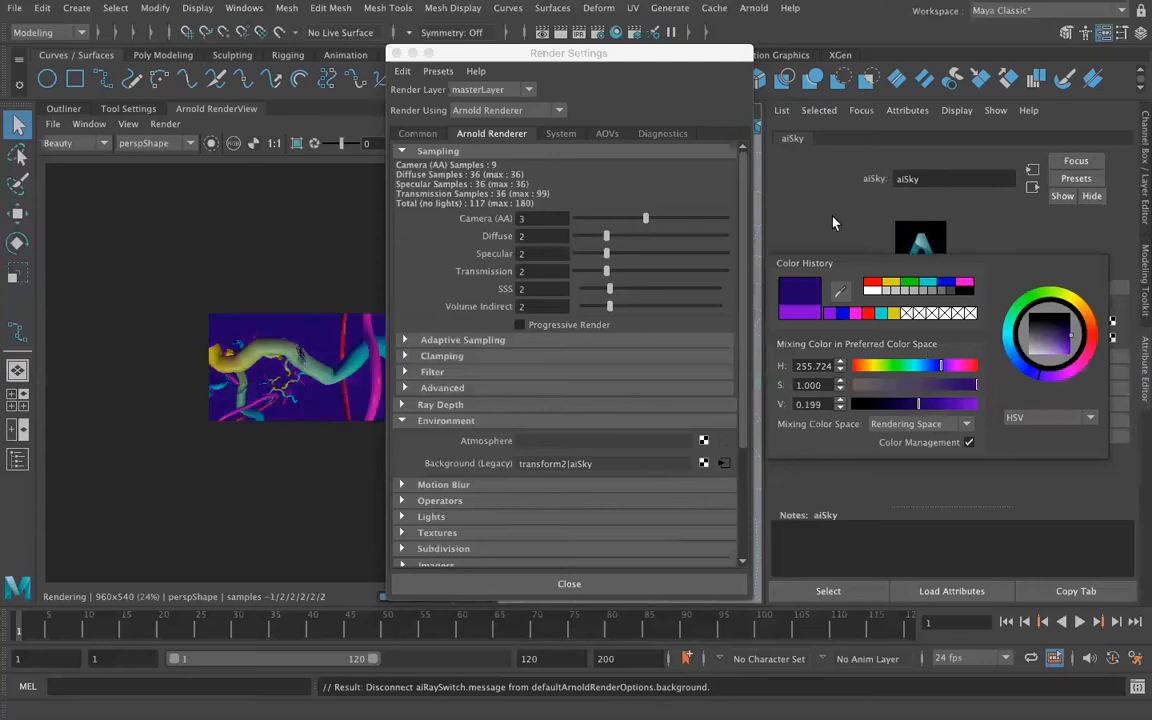
Move the render settings aside and examine the tubes' shading and the purple background in the Arnold render up close and as a whole.
left_click(437, 72)
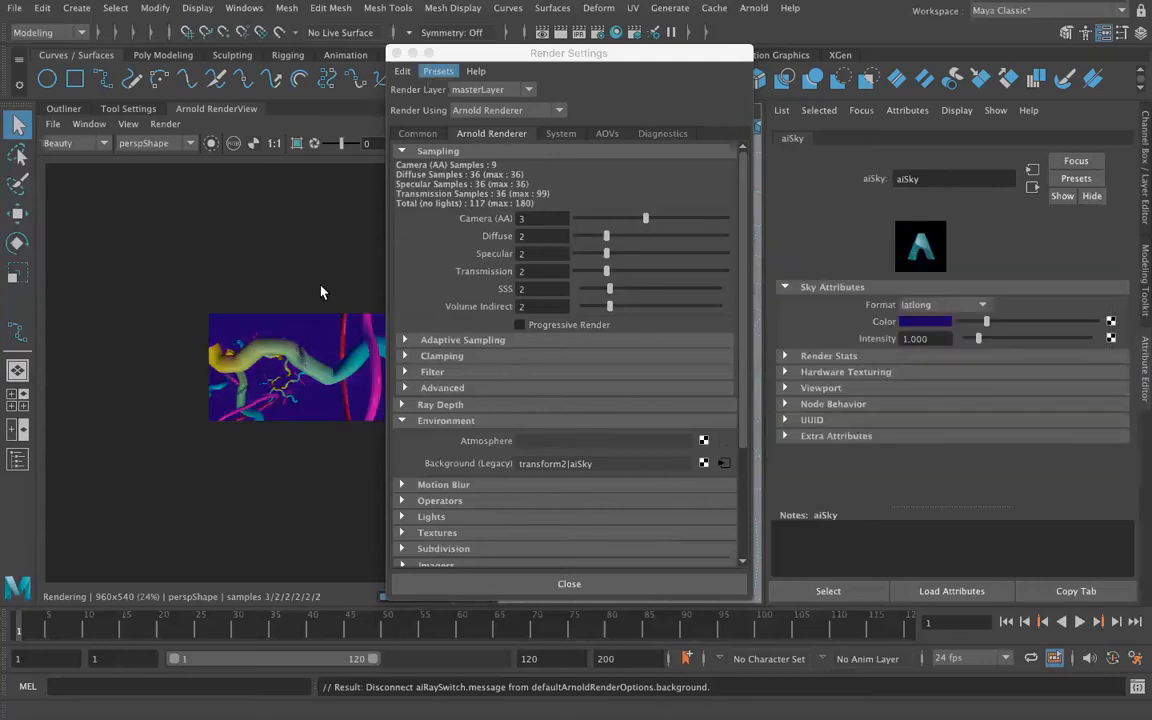
left_click_drag(472, 55, 594, 50)
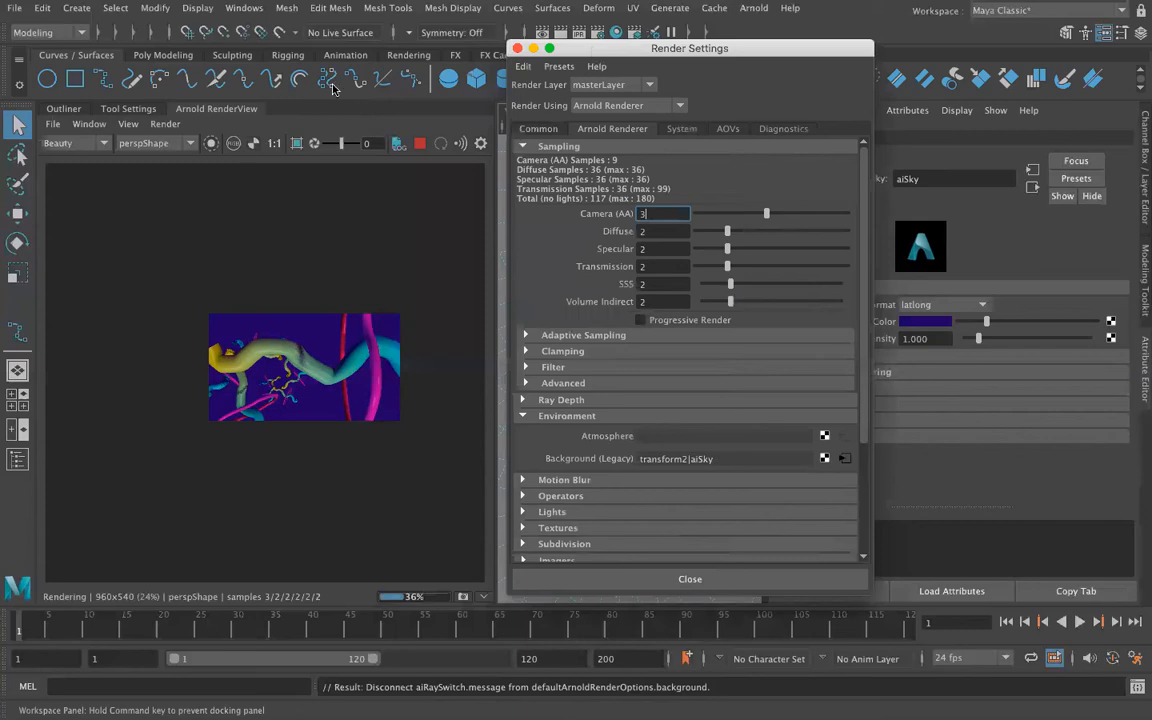
scroll(265, 346, "up", 2)
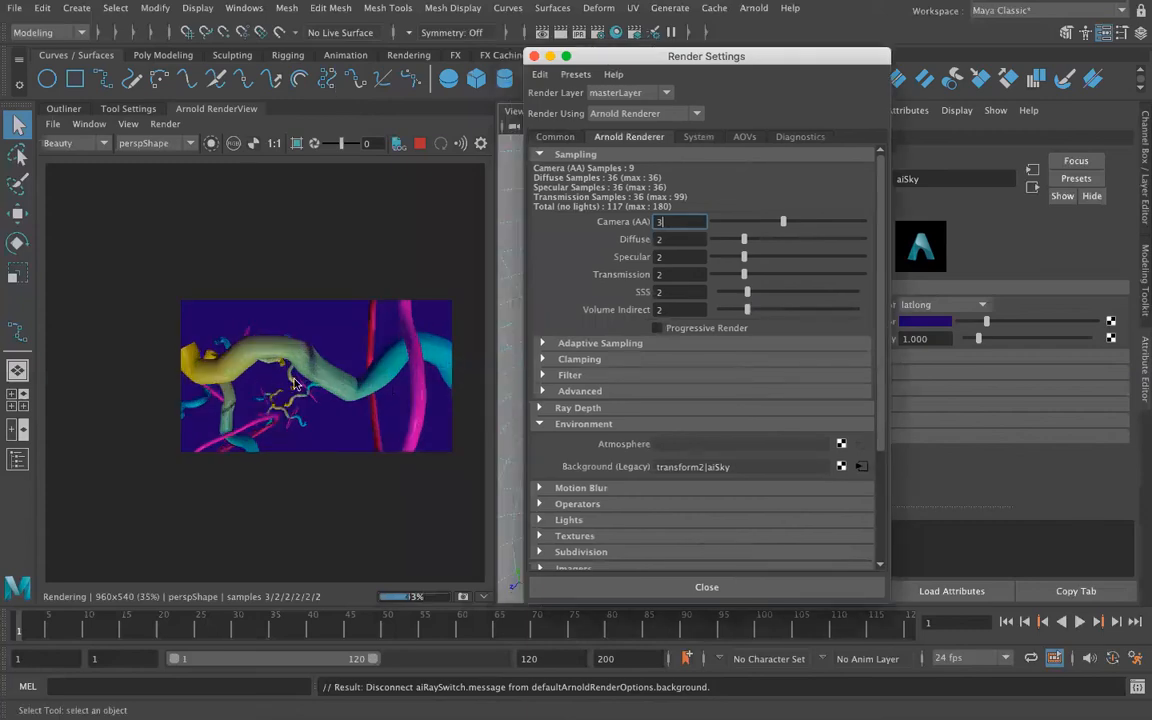
scroll(295, 383, "up", 1)
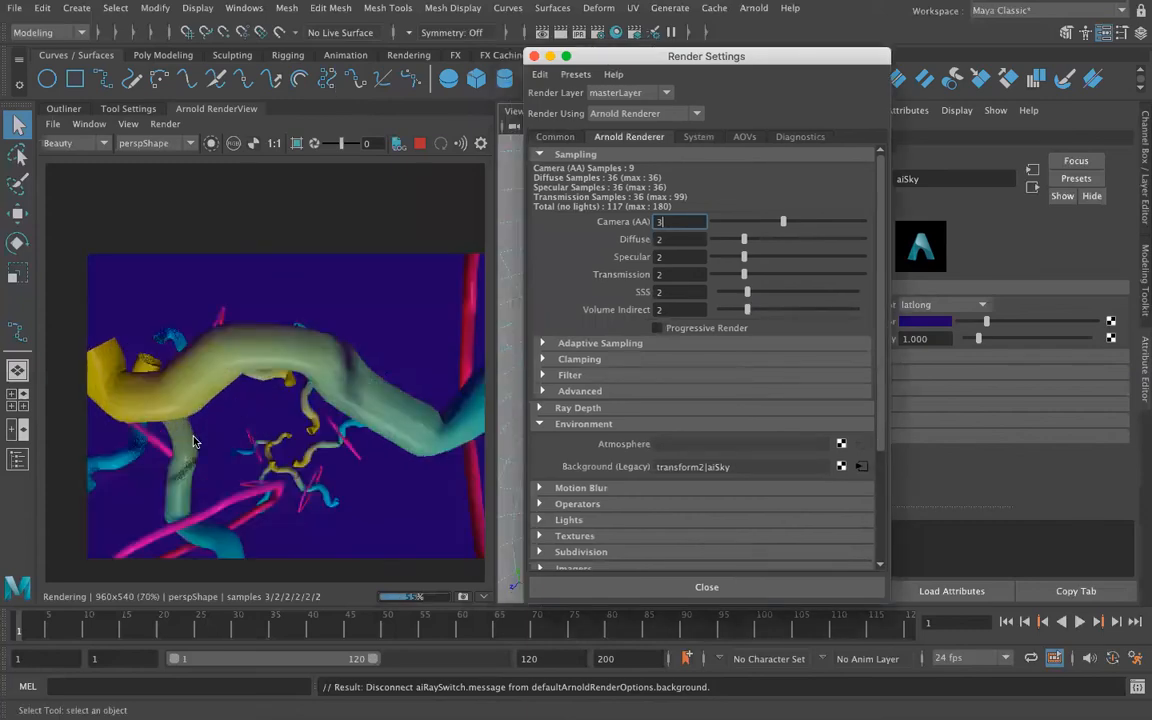
scroll(298, 410, "up", 1)
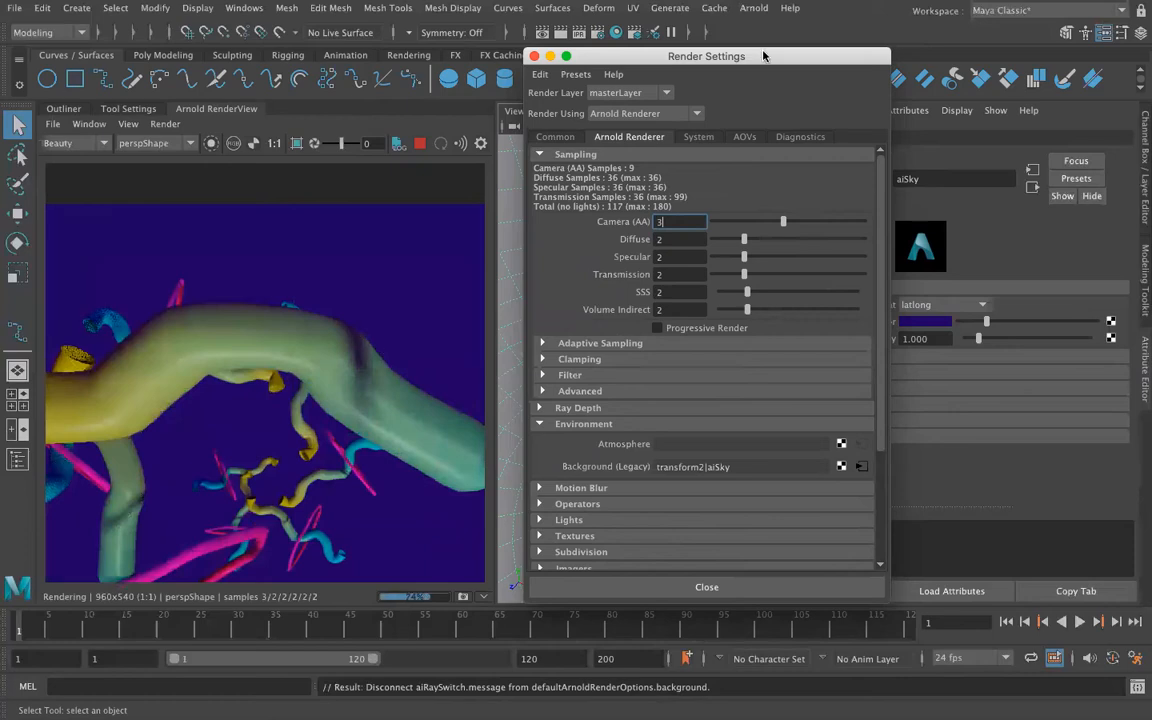
left_click_drag(763, 55, 762, 101)
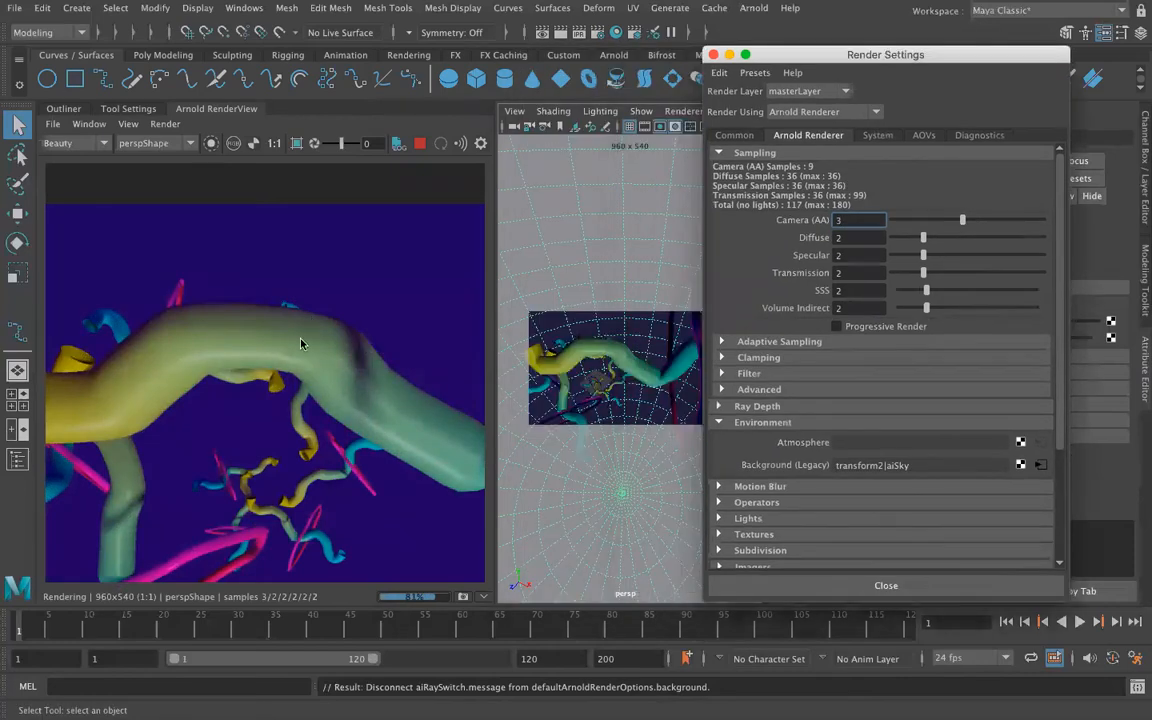
left_click(421, 145)
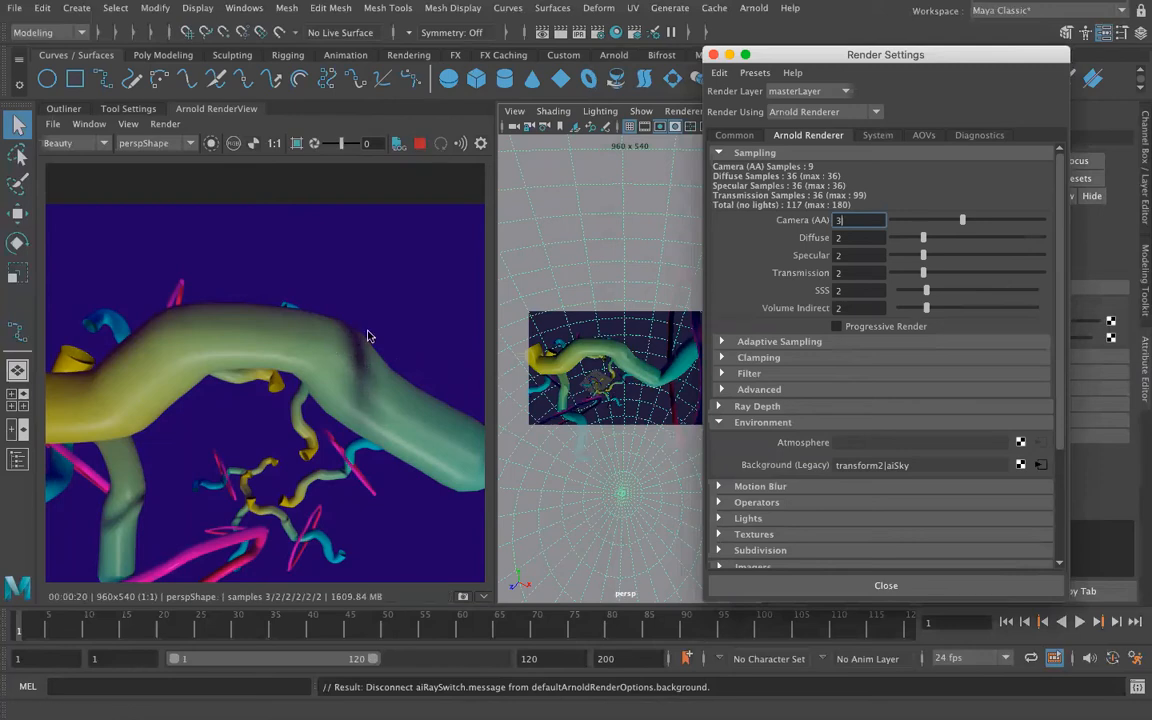
scroll(340, 380, "up", 2)
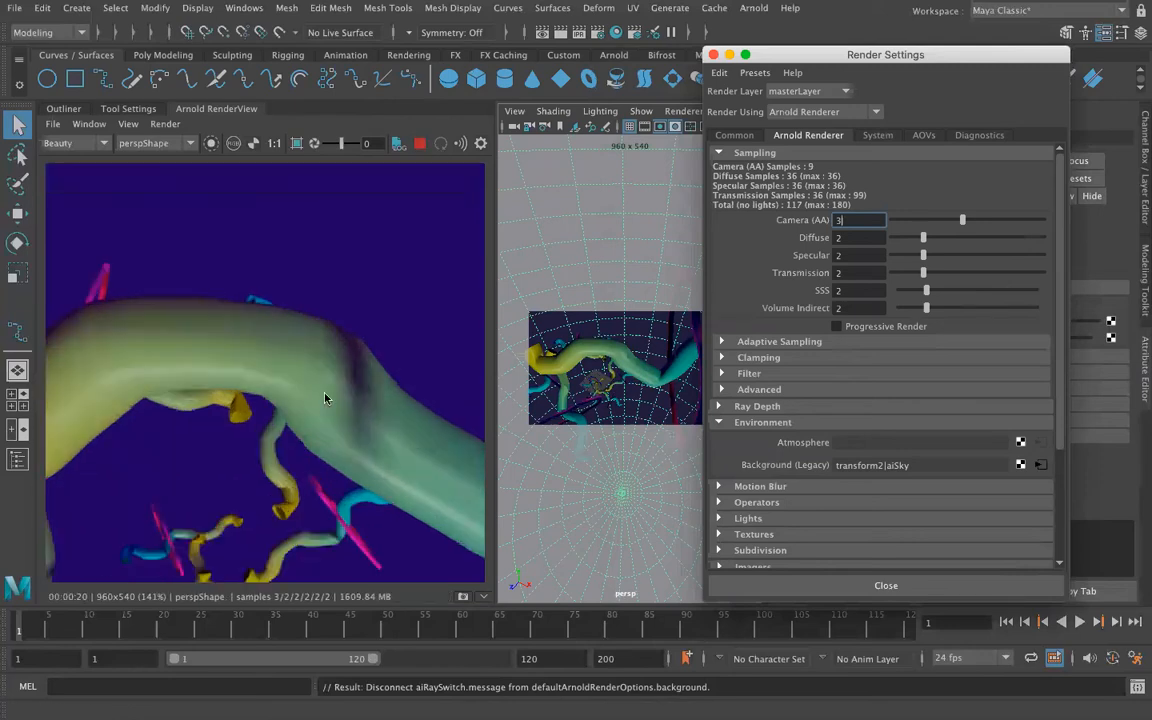
scroll(321, 397, "down", 5)
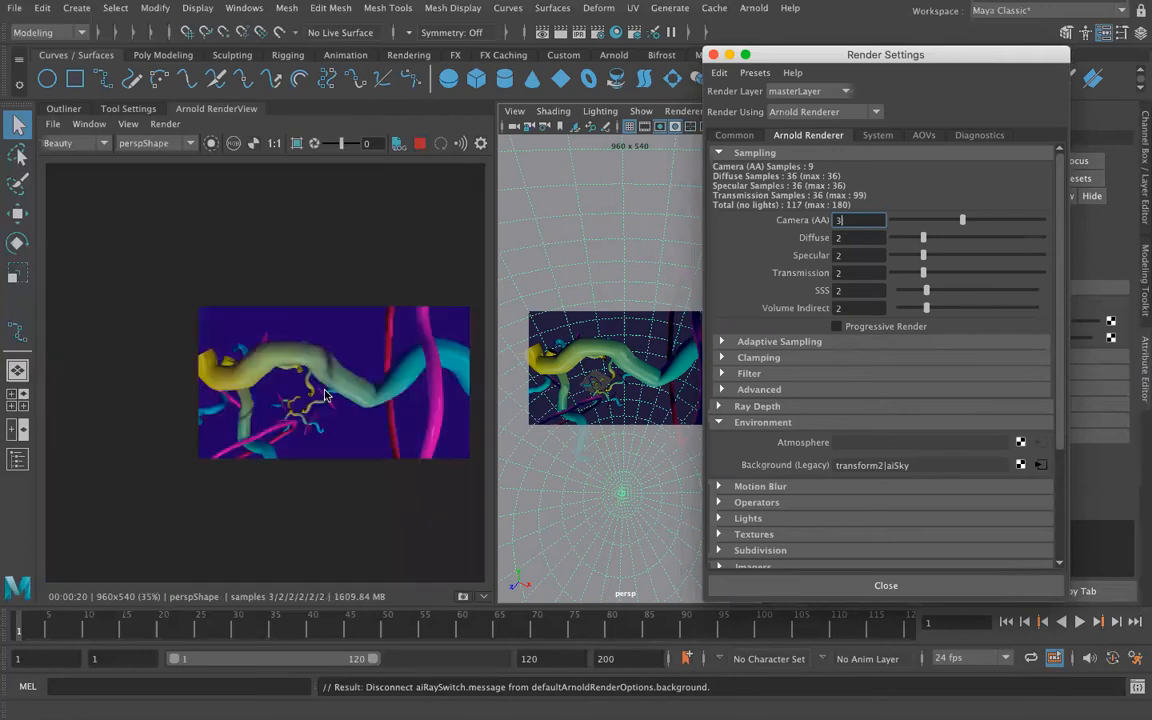
scroll(322, 395, "up", 3)
scroll(322, 390, "down", 1)
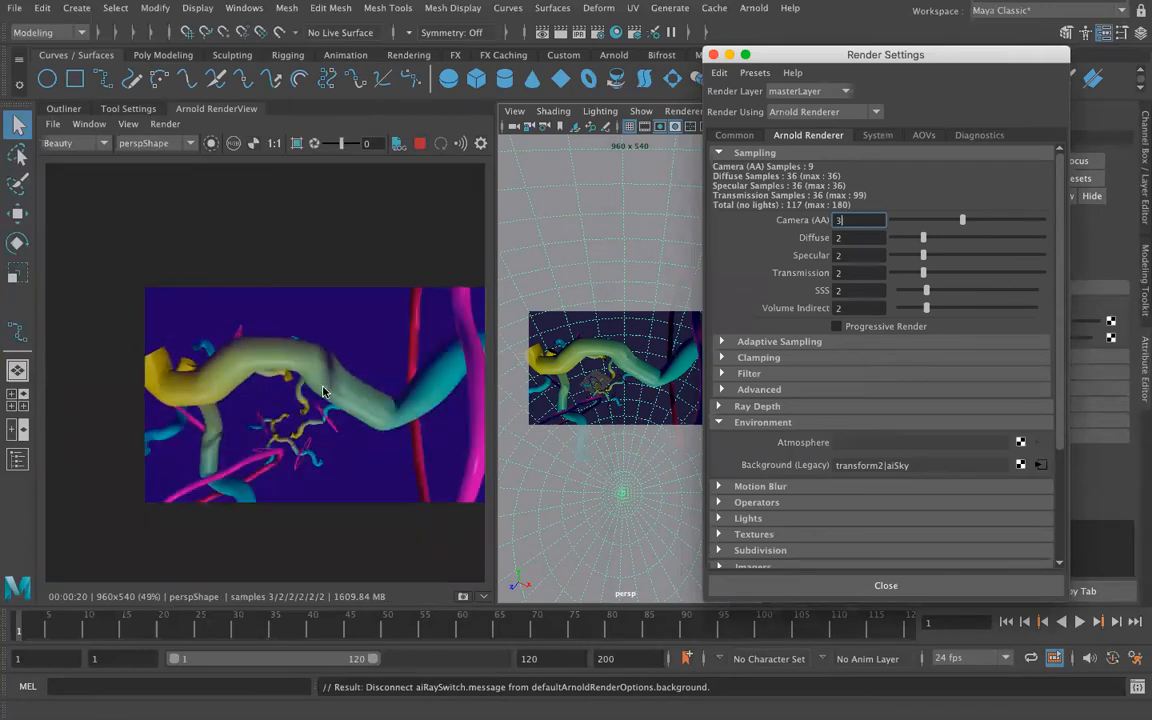
scroll(320, 390, "down", 2)
scroll(295, 390, "up", 3)
middle_click_drag(318, 393, 238, 331)
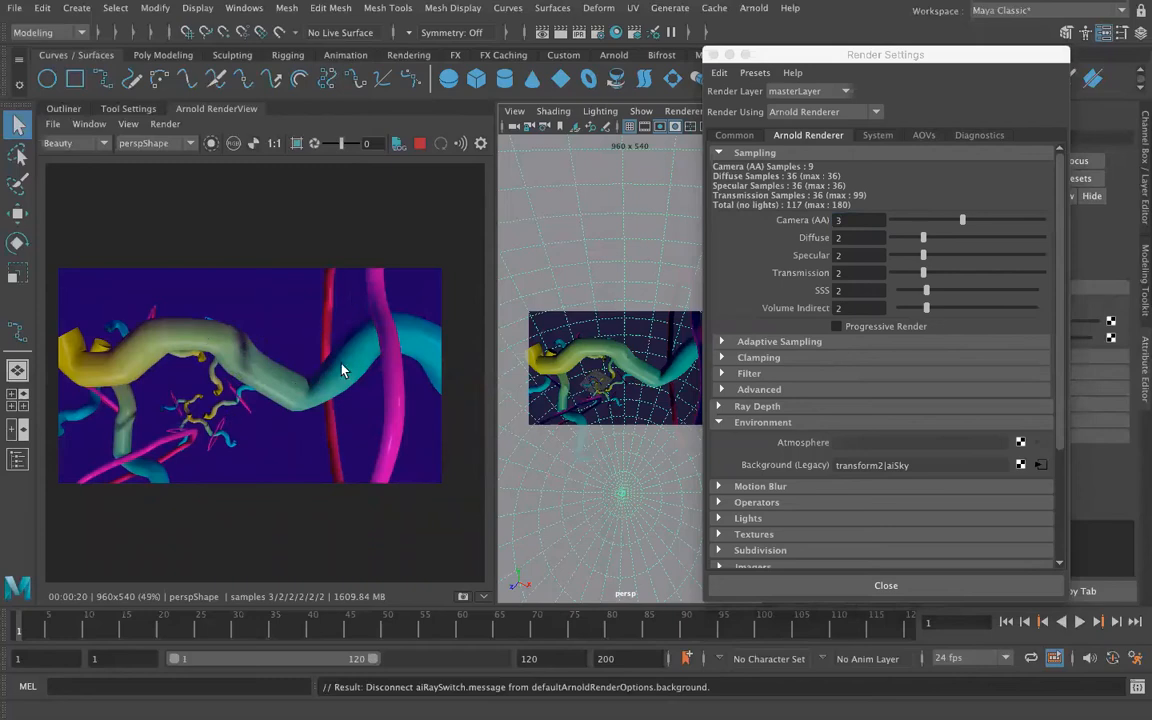
scroll(282, 393, "up", 2)
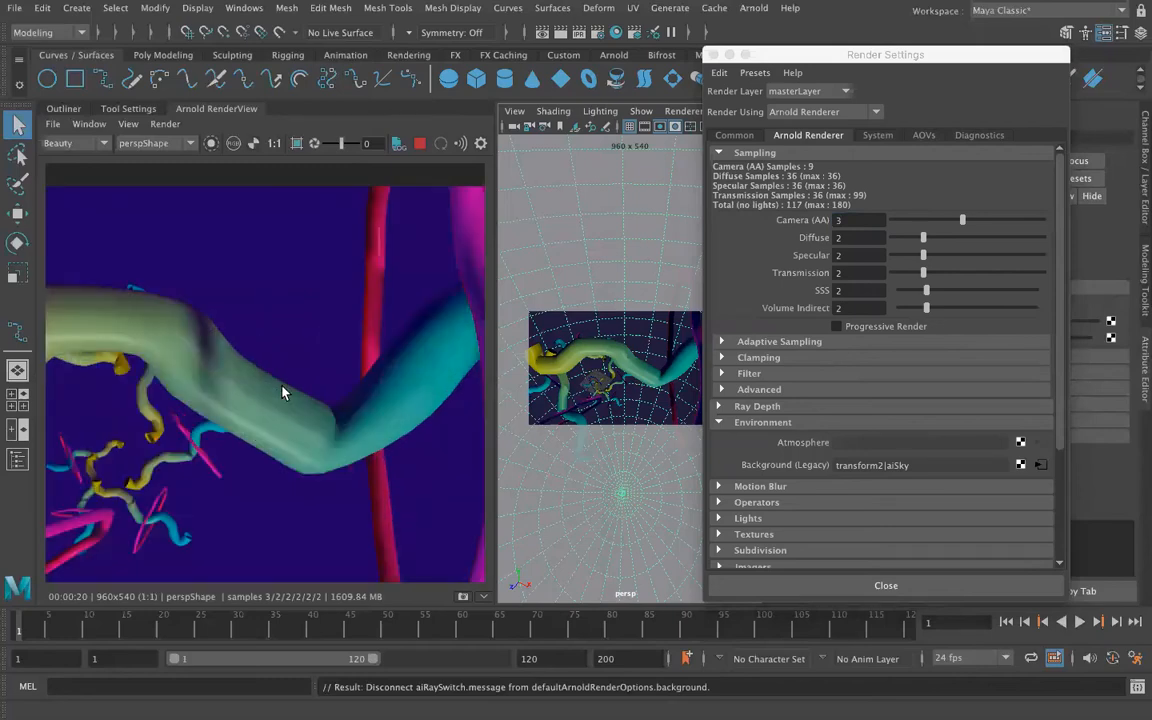
scroll(282, 393, "down", 2)
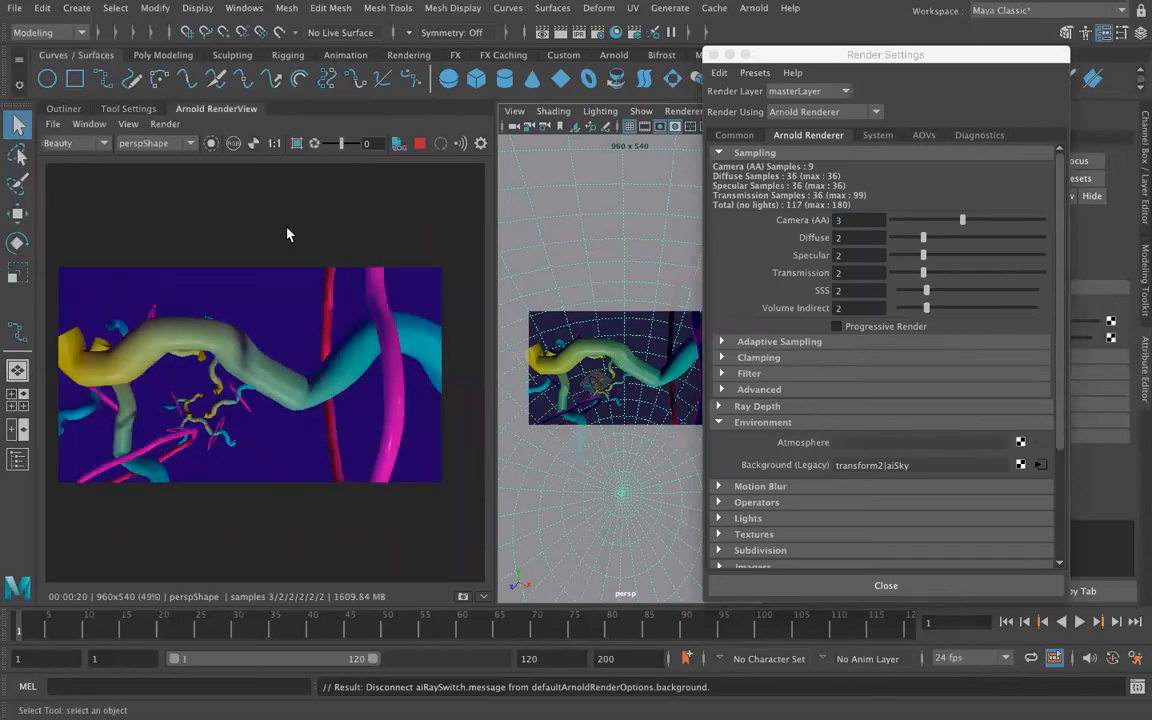
middle_click_drag(238, 358, 257, 342)
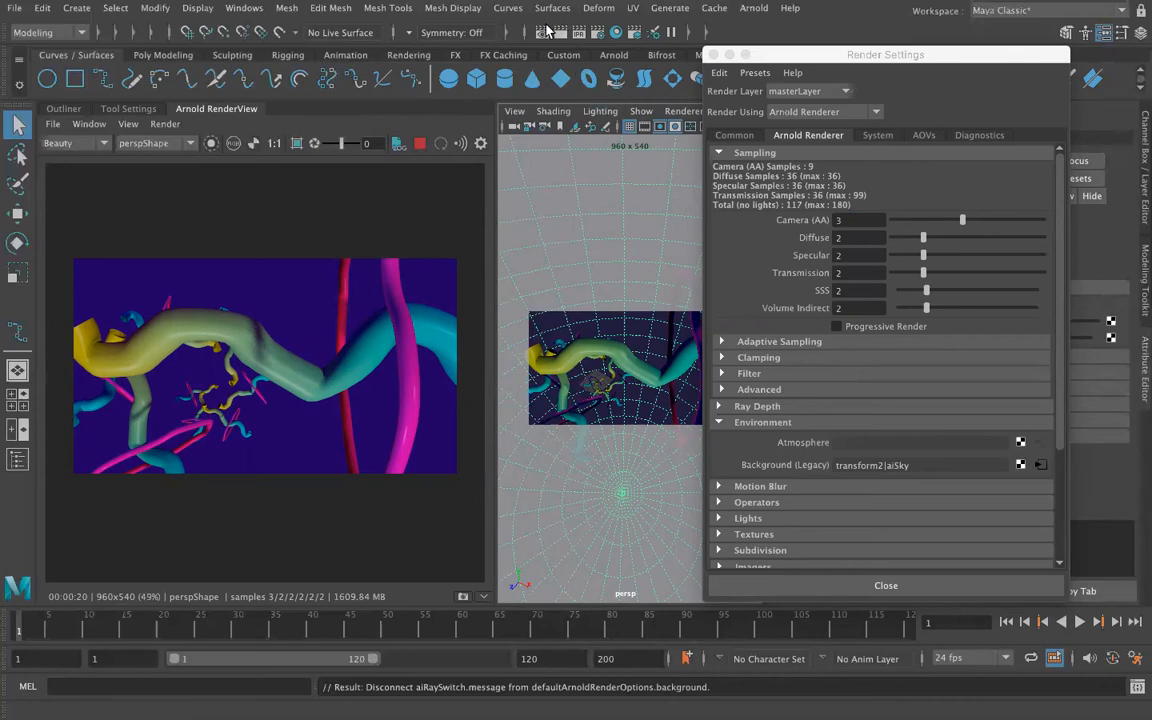
Stop the interactive Arnold render and render the current frame in the Render View window.
left_click(419, 143)
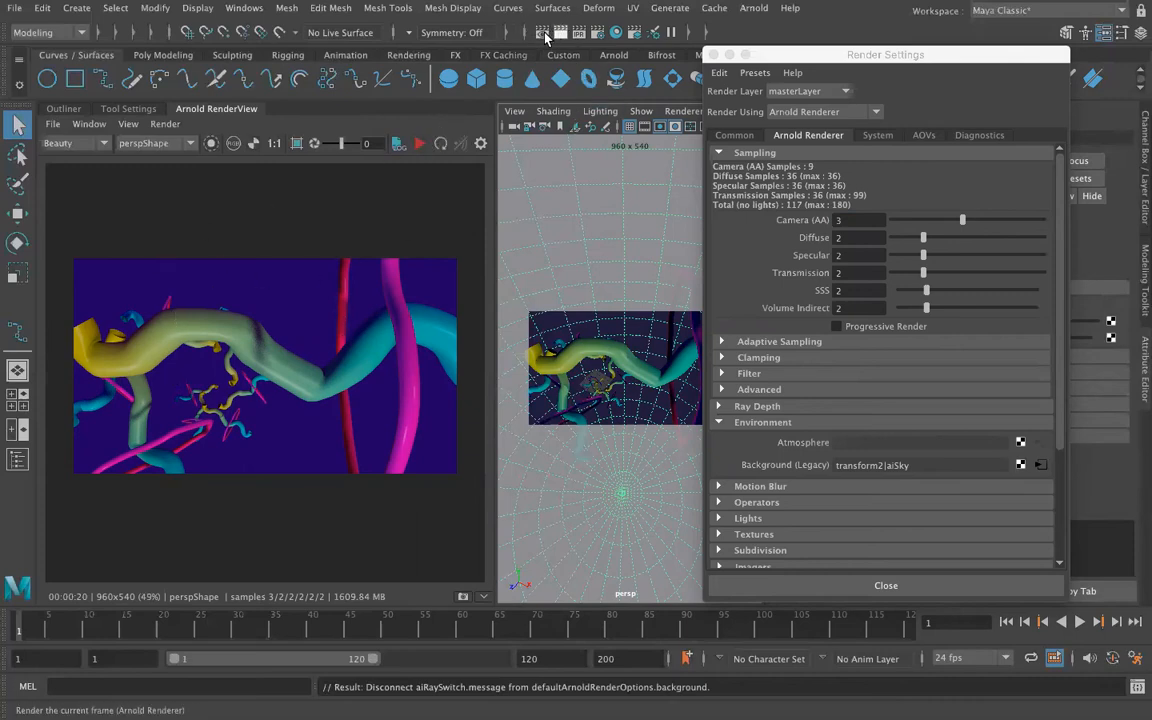
left_click(541, 33)
left_click_drag(497, 154, 299, 120)
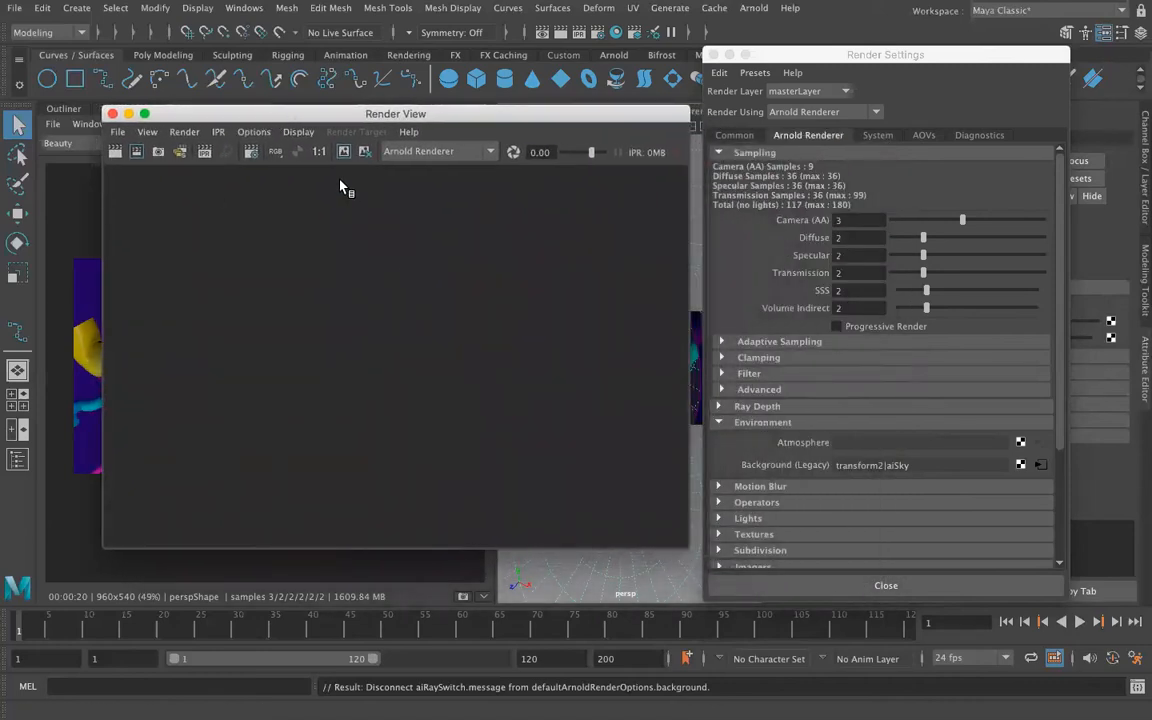
Set the Render View test resolution to 25% Settings (240x135), render the frame and inspect the image.
left_click(253, 131)
mouse_move(289, 205)
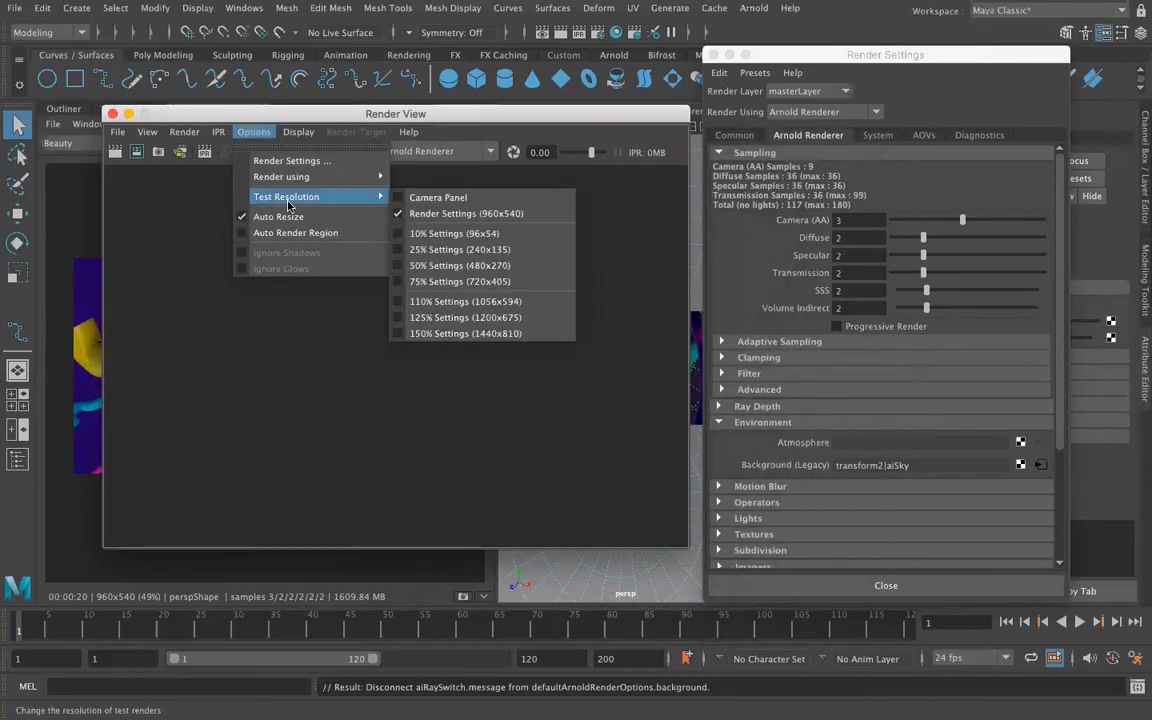
left_click(464, 250)
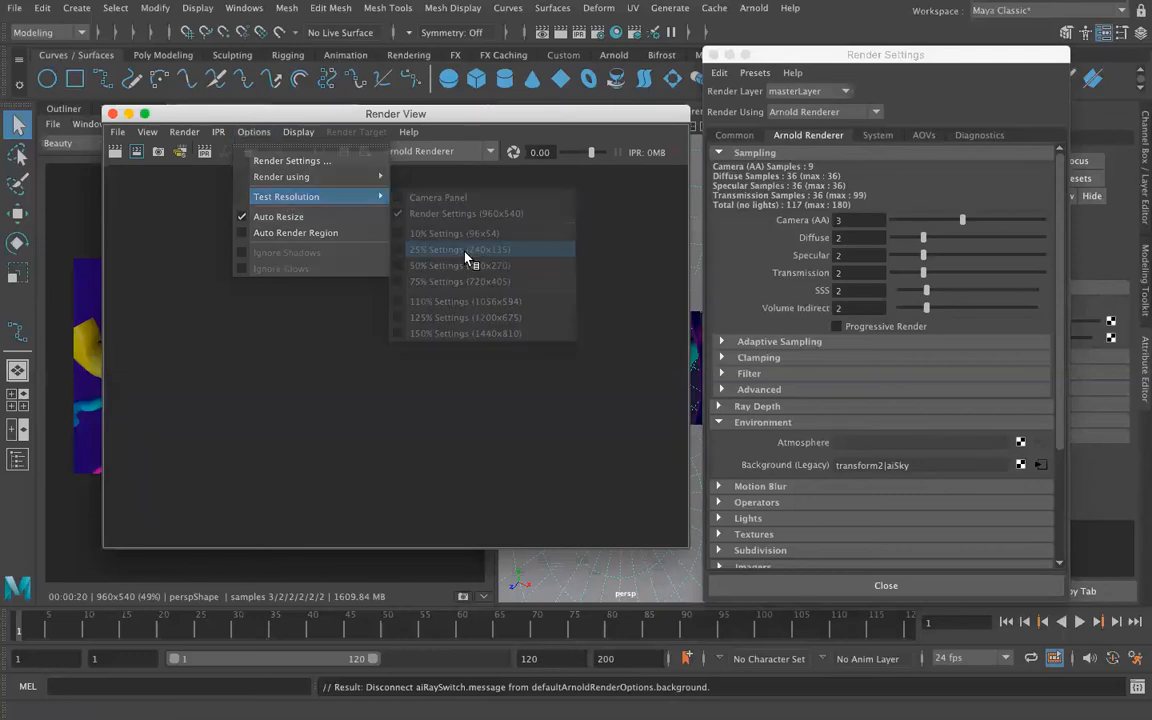
left_click(112, 155)
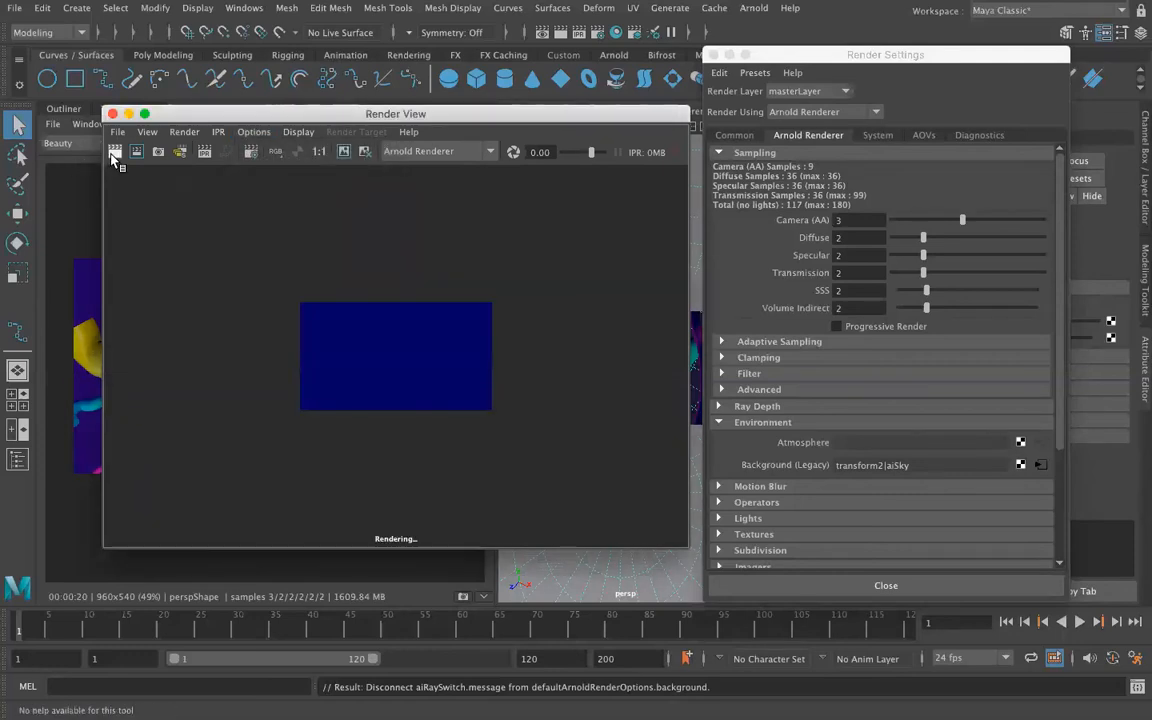
scroll(380, 373, "up", 6)
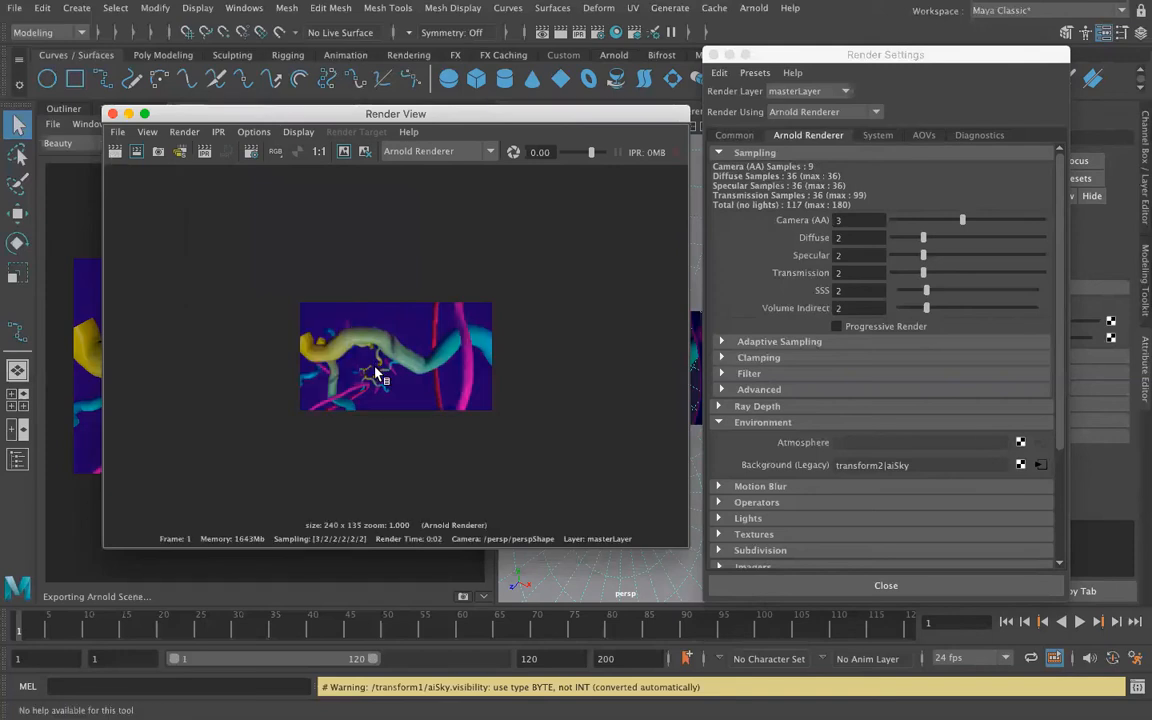
scroll(280, 170, "down", 3)
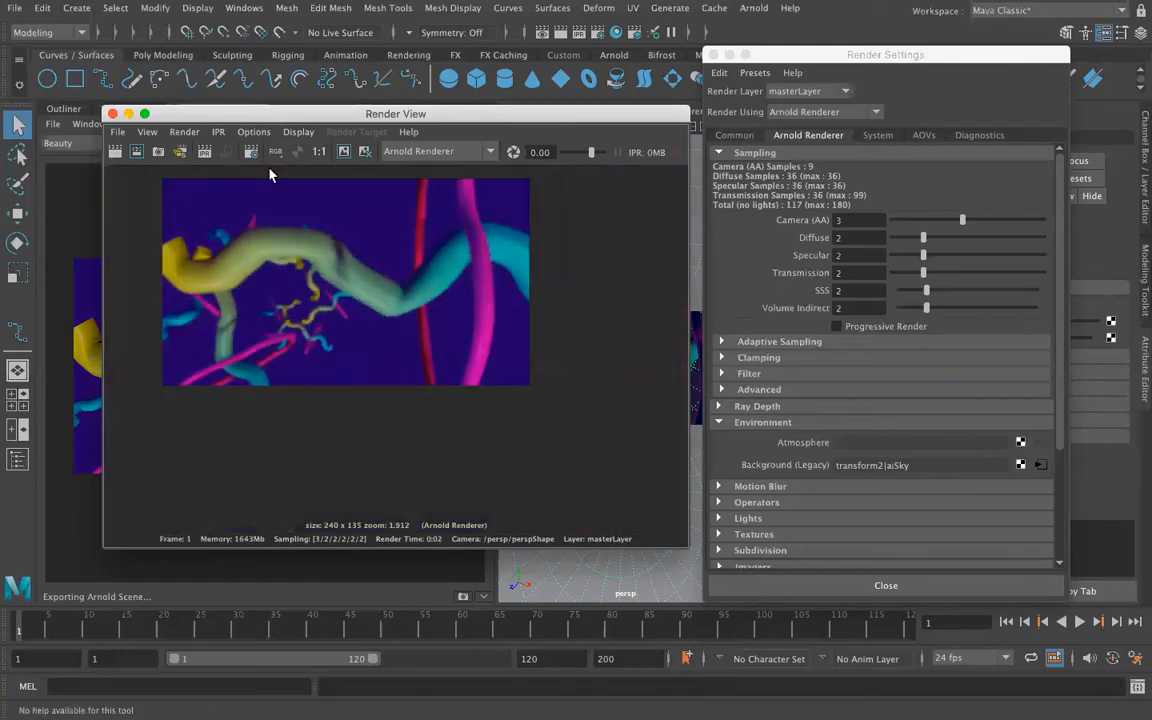
Set the Render View test resolution to 50% Settings (480x270) and render the frame.
left_click(256, 132)
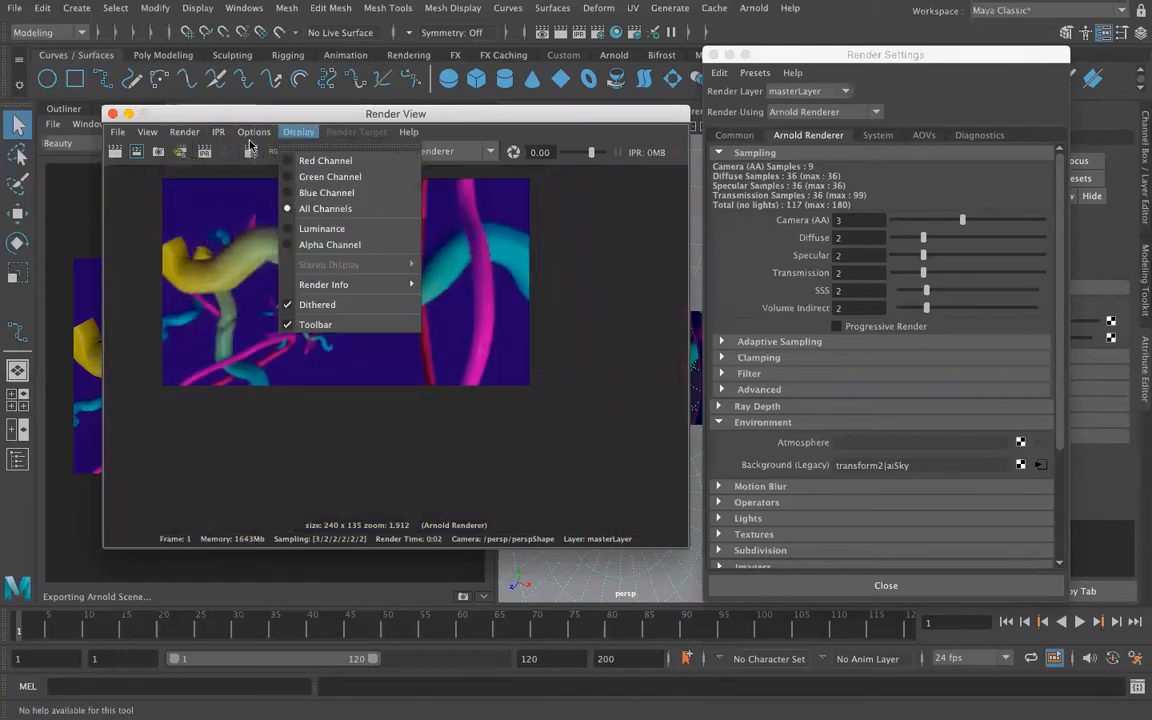
mouse_move(300, 196)
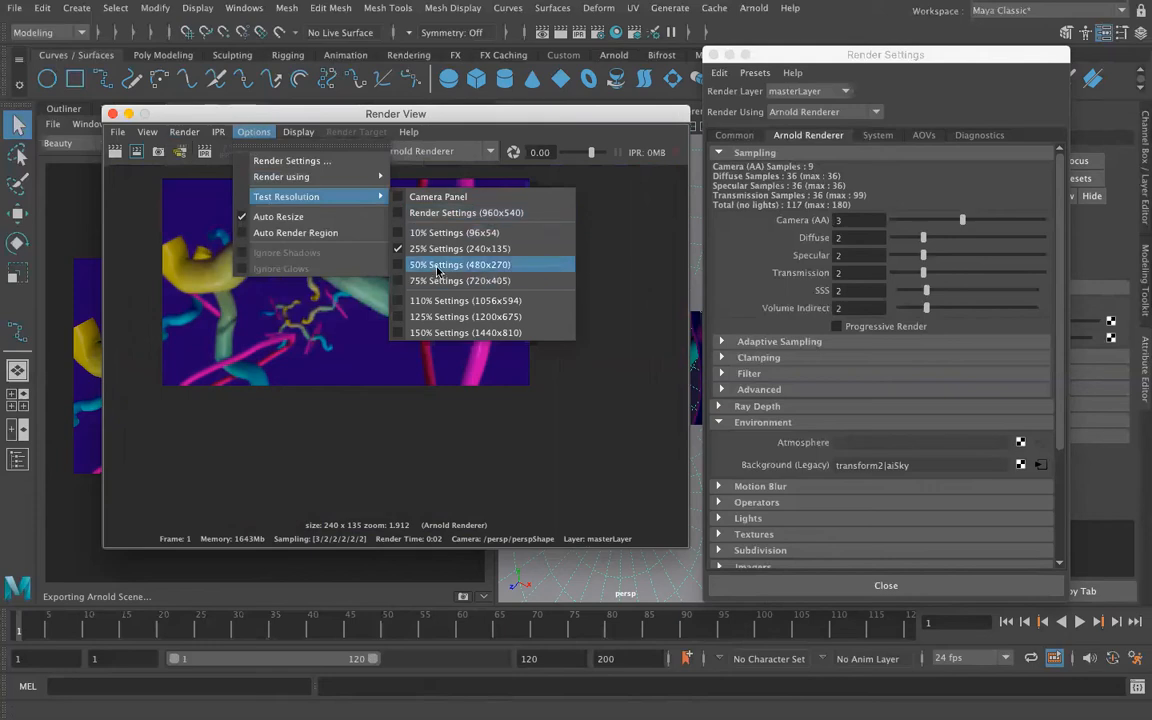
left_click(437, 265)
left_click(115, 151)
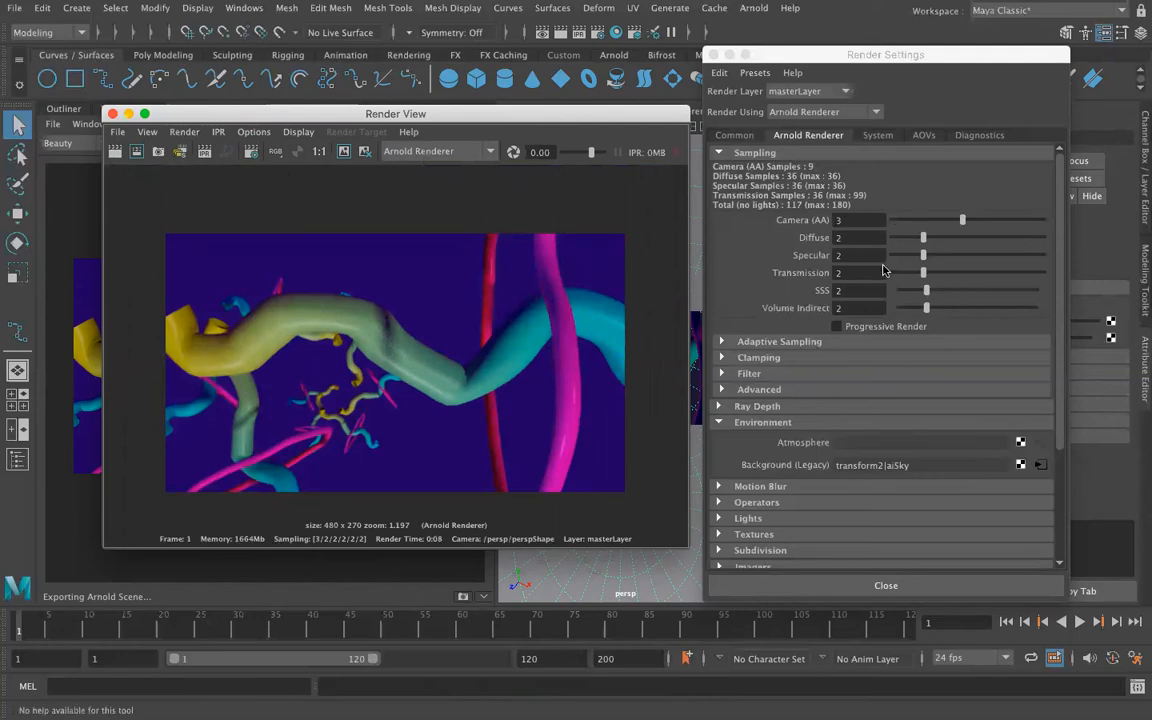
left_click(137, 152)
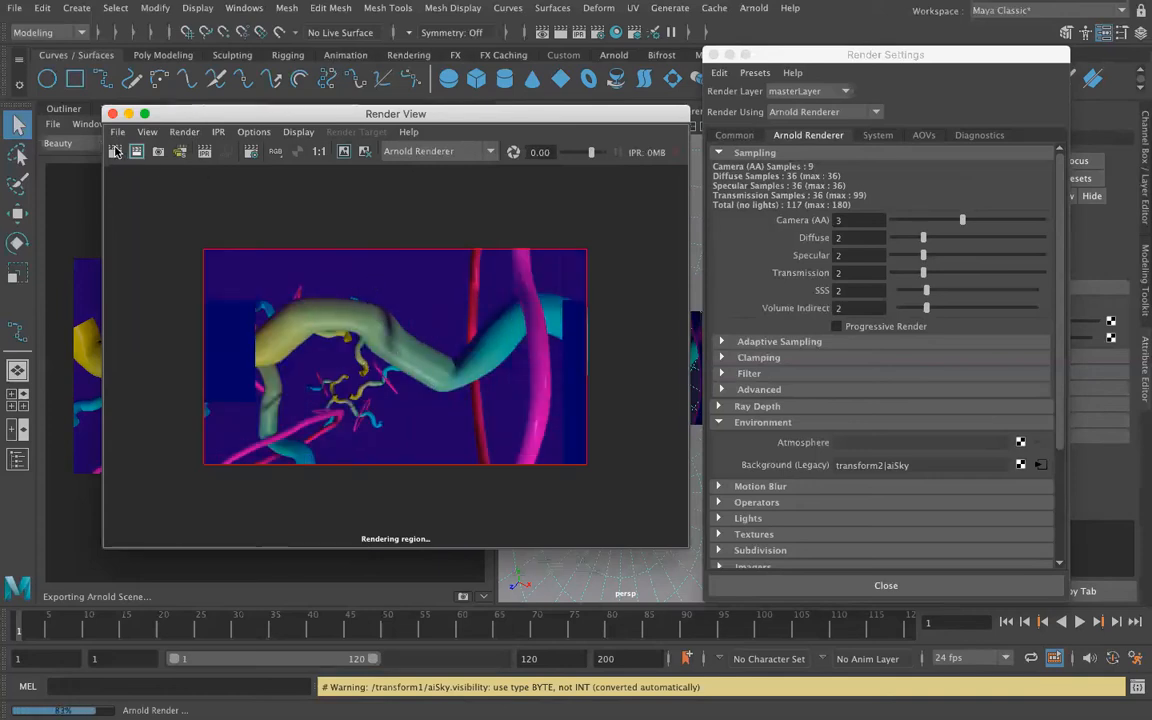
Mark a render region around the bend of the pale green tube and render it with Diffuse samples at 3.
left_click_drag(363, 289, 420, 379)
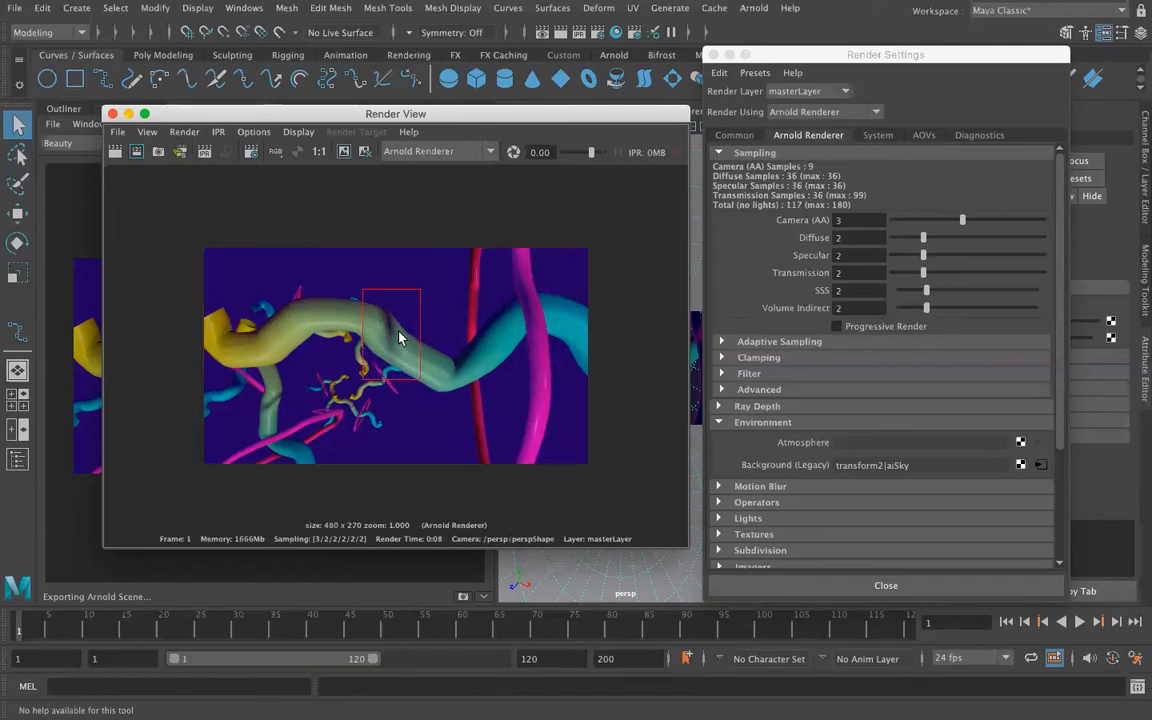
left_click(850, 237)
type("3")
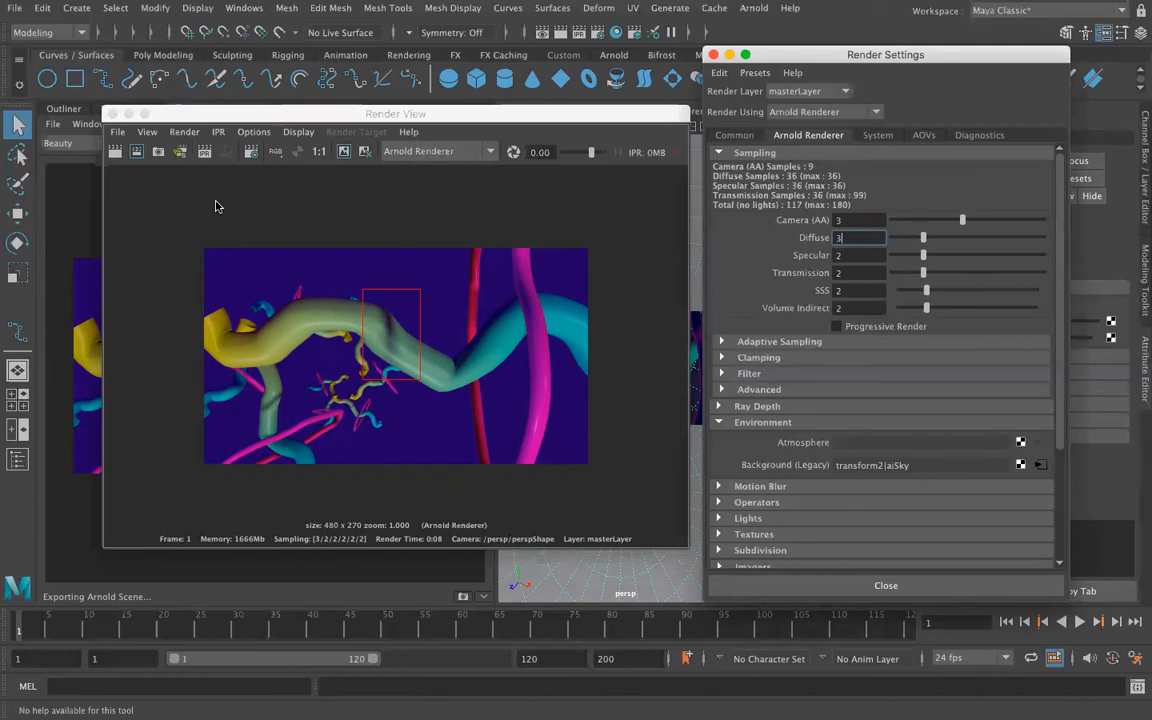
left_click(135, 154)
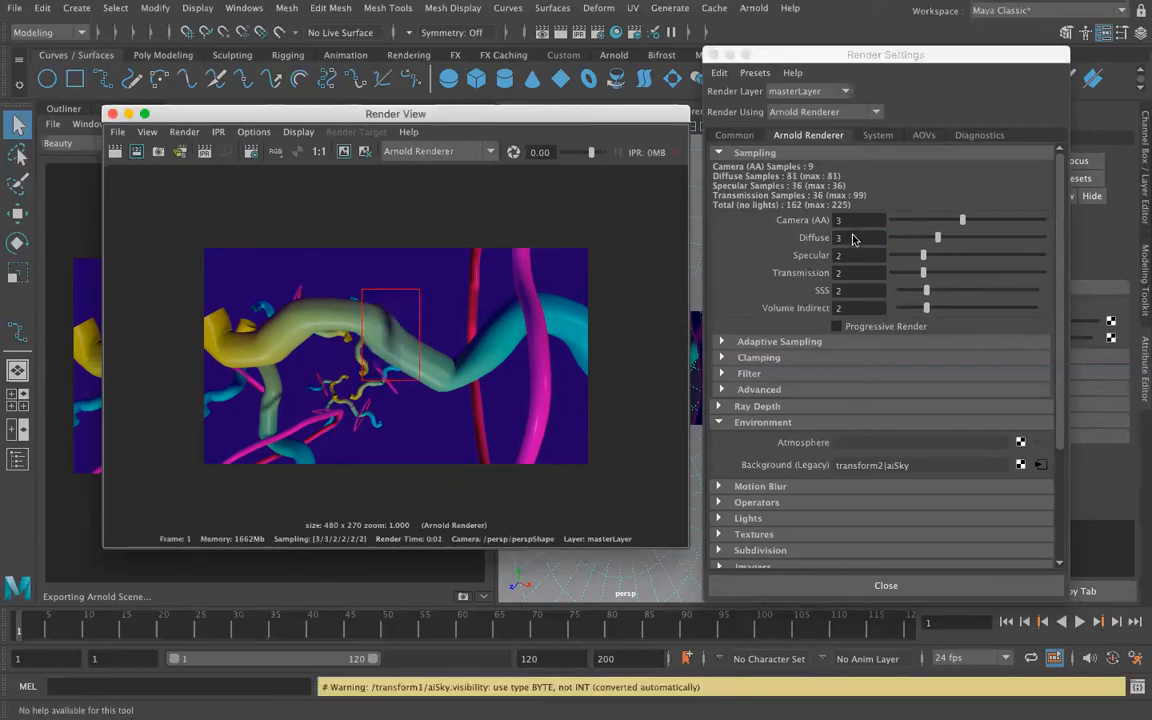
Raise the Diffuse samples to 4 and re-render the marked region.
left_click(768, 209)
type("4")
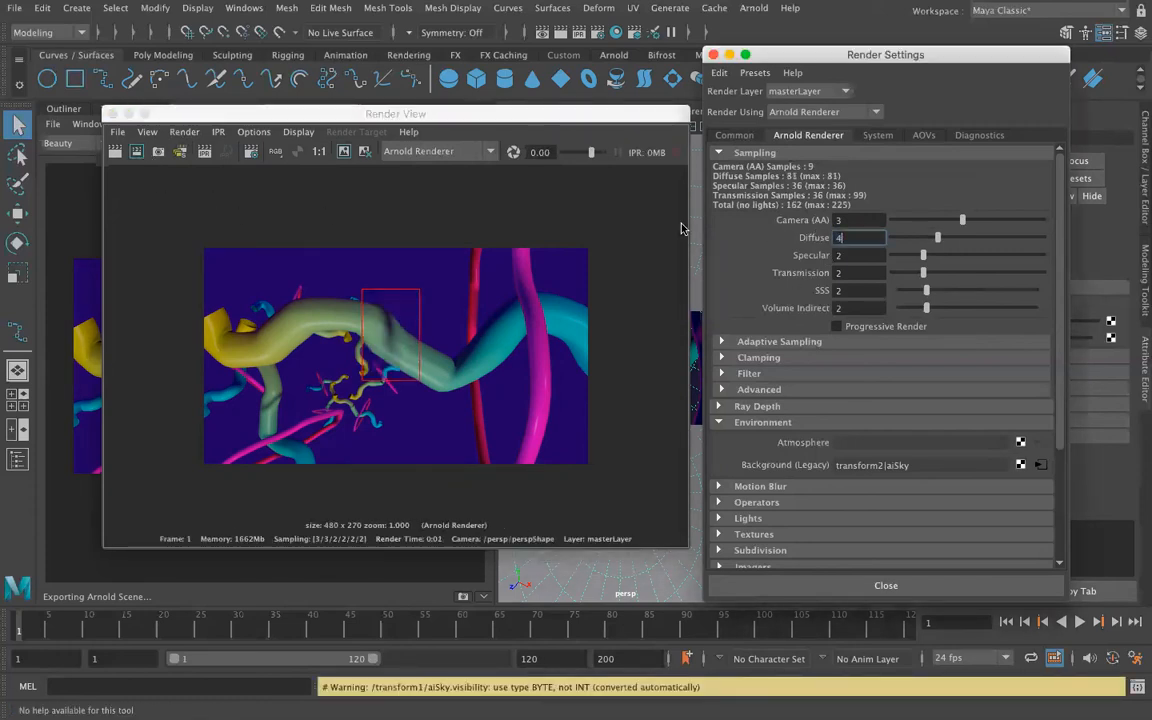
left_click(137, 153)
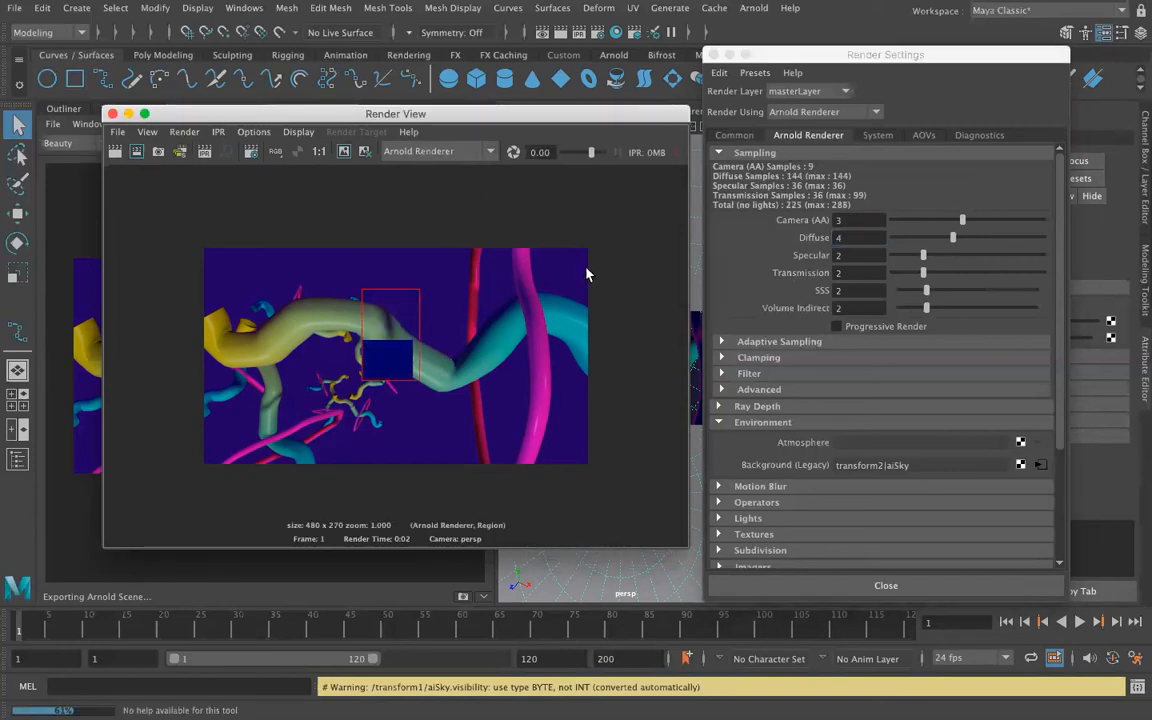
Set the Diffuse samples to 2 and the Camera (AA) samples to 4, and re-render the region.
left_click(827, 240)
type("2")
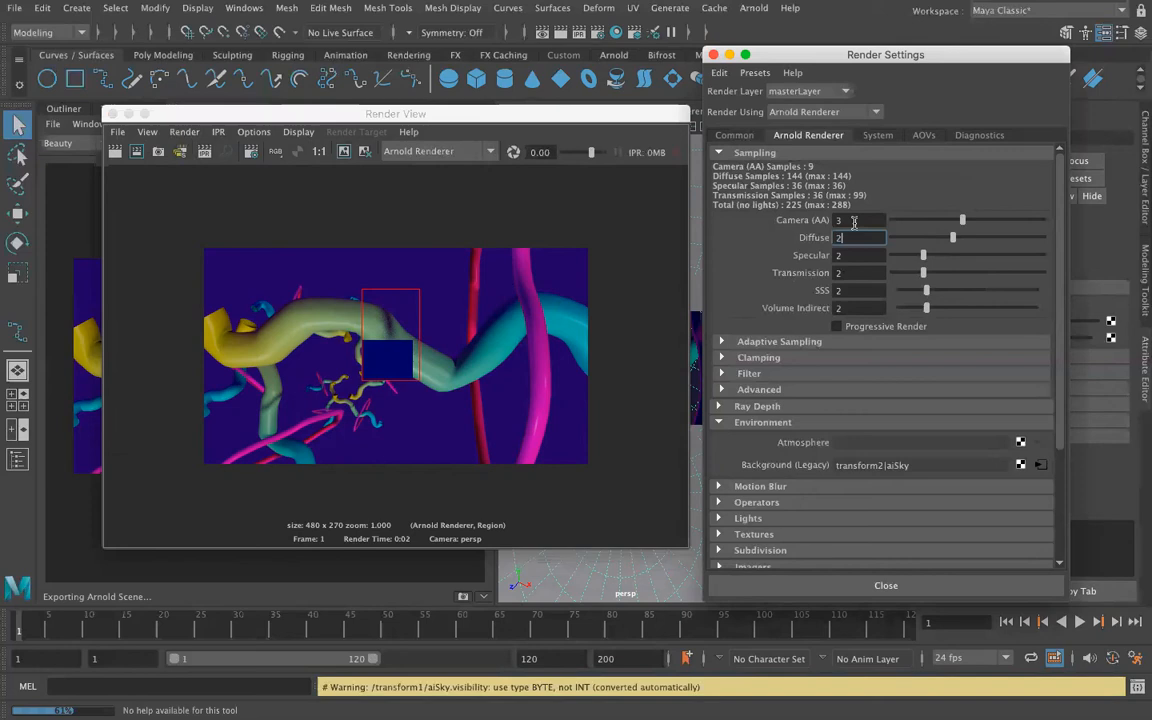
left_click(826, 220)
type("4")
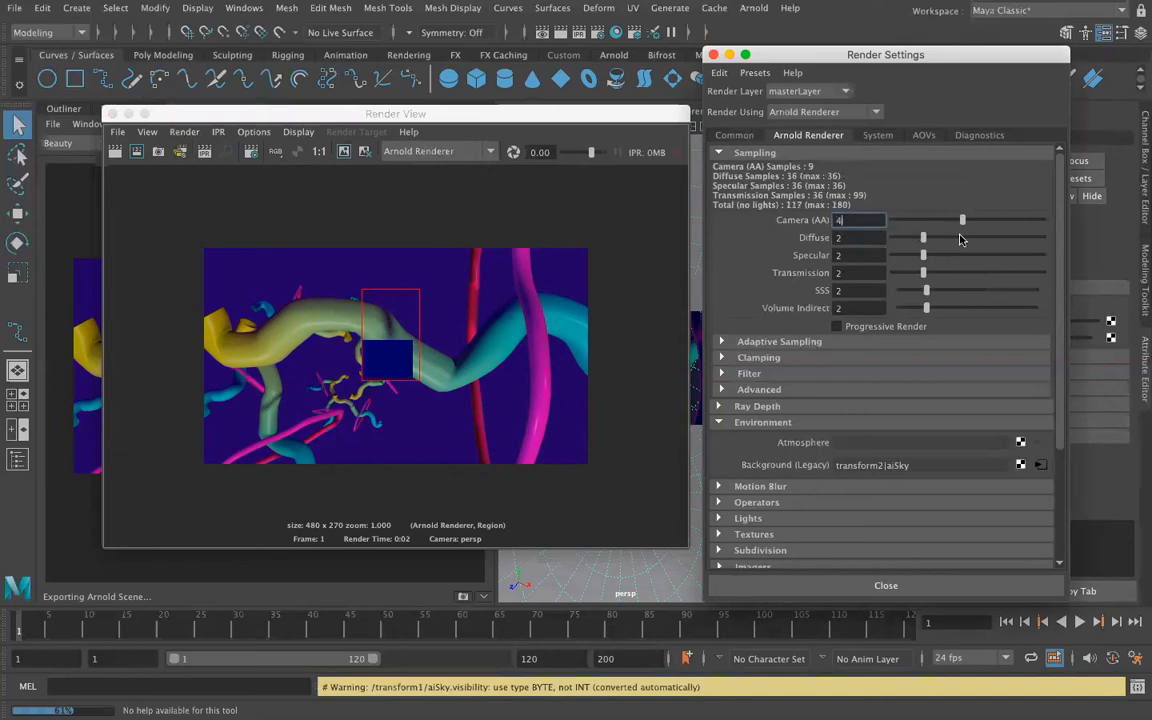
left_click(137, 151)
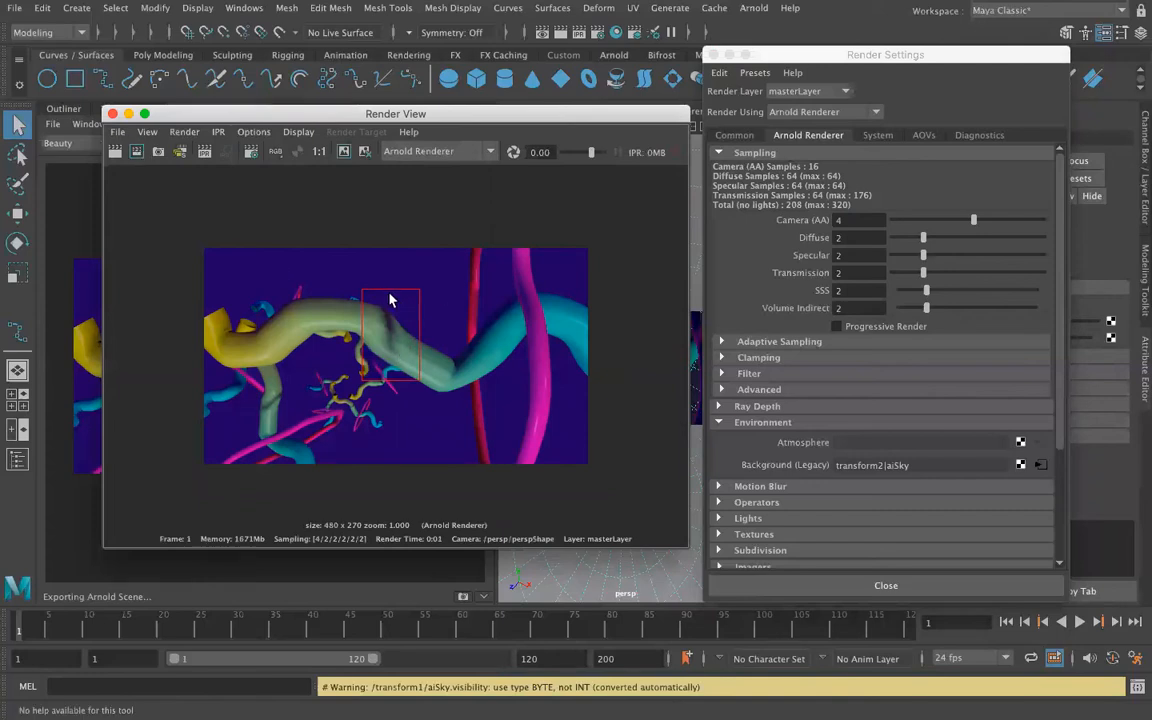
Set the SSS samples to 3 and re-render the marked region.
left_click(857, 219)
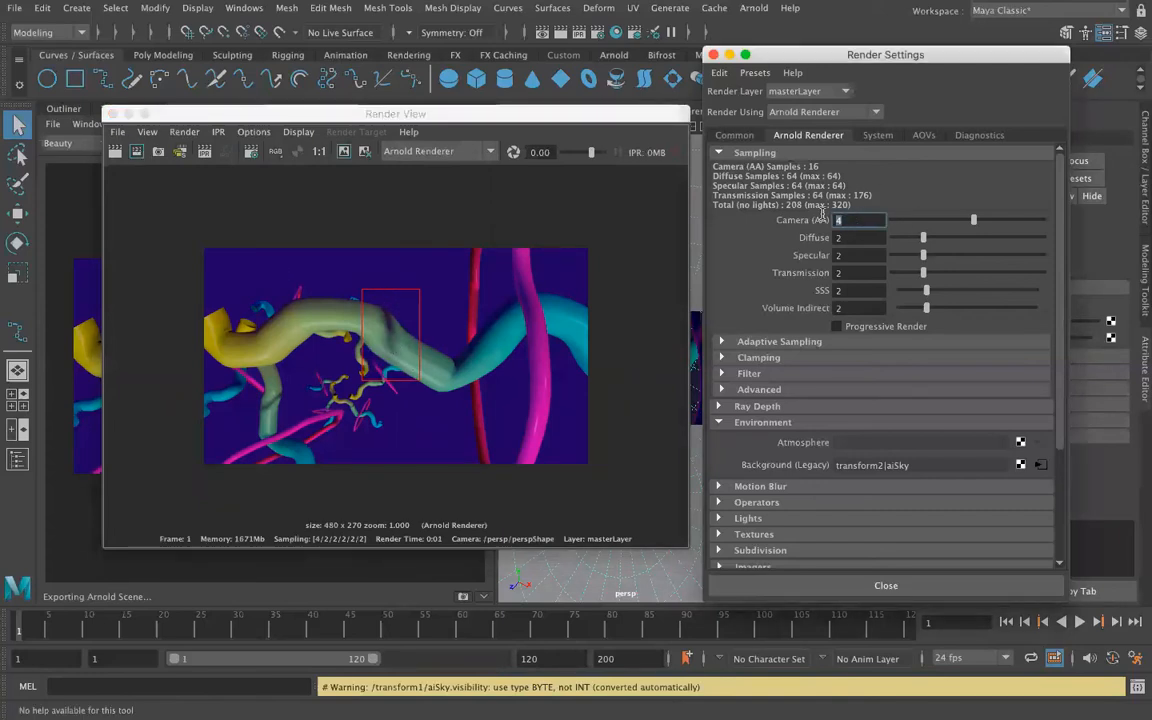
left_click(856, 290)
type("3")
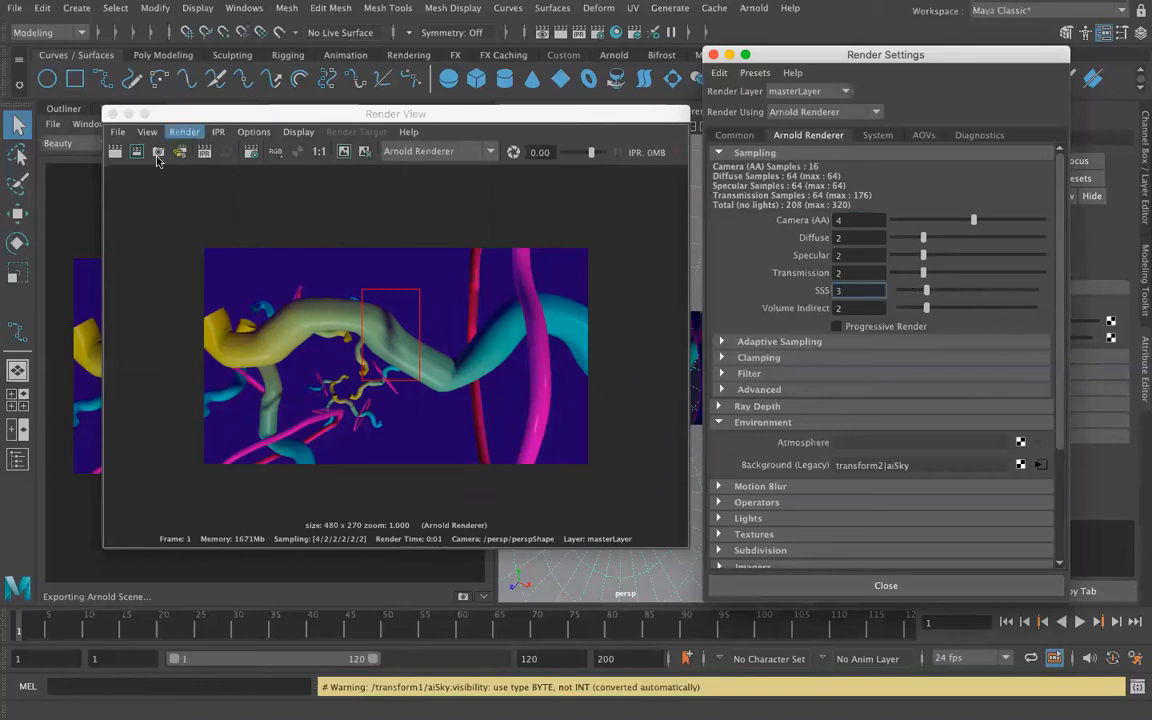
left_click(137, 151)
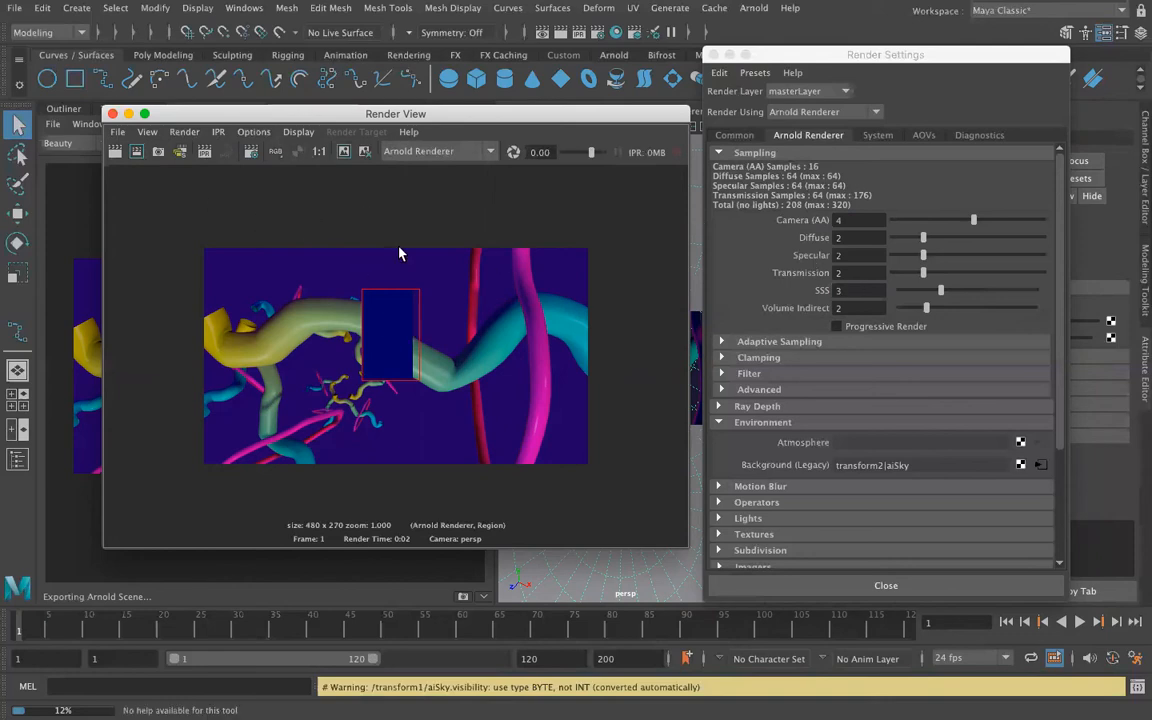
Set the SSS samples to 2 and the Specular samples to 3, and re-render the region.
double_click(868, 290)
type("2")
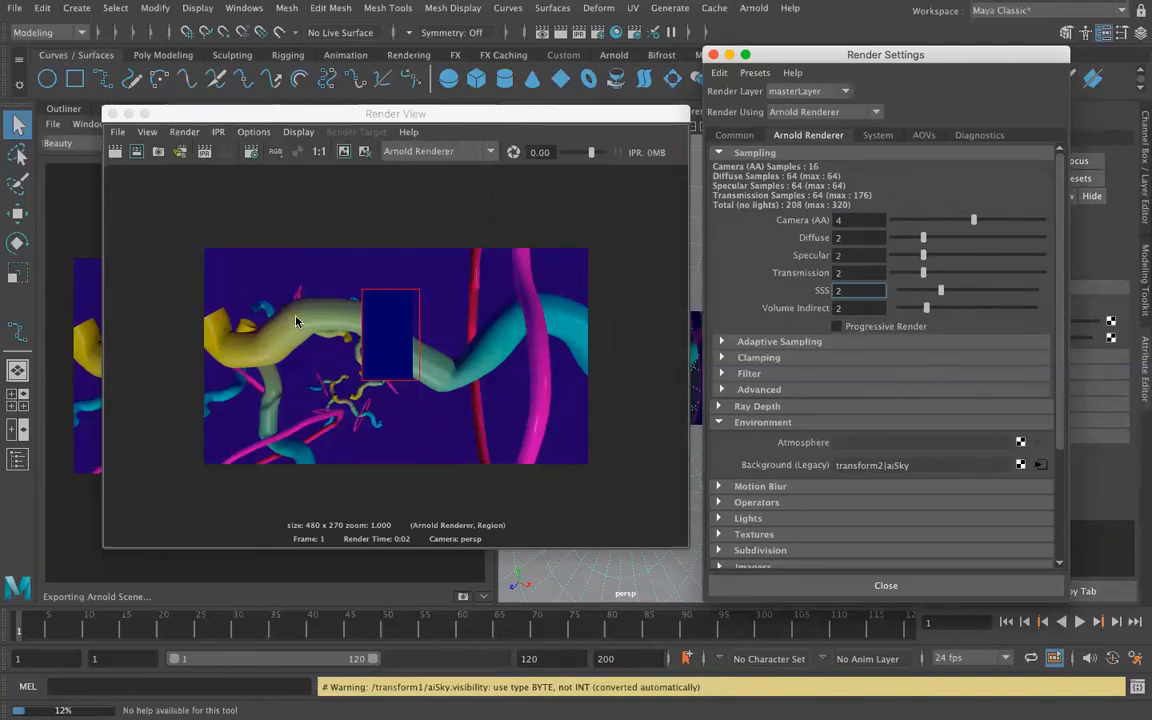
double_click(846, 254)
type("3")
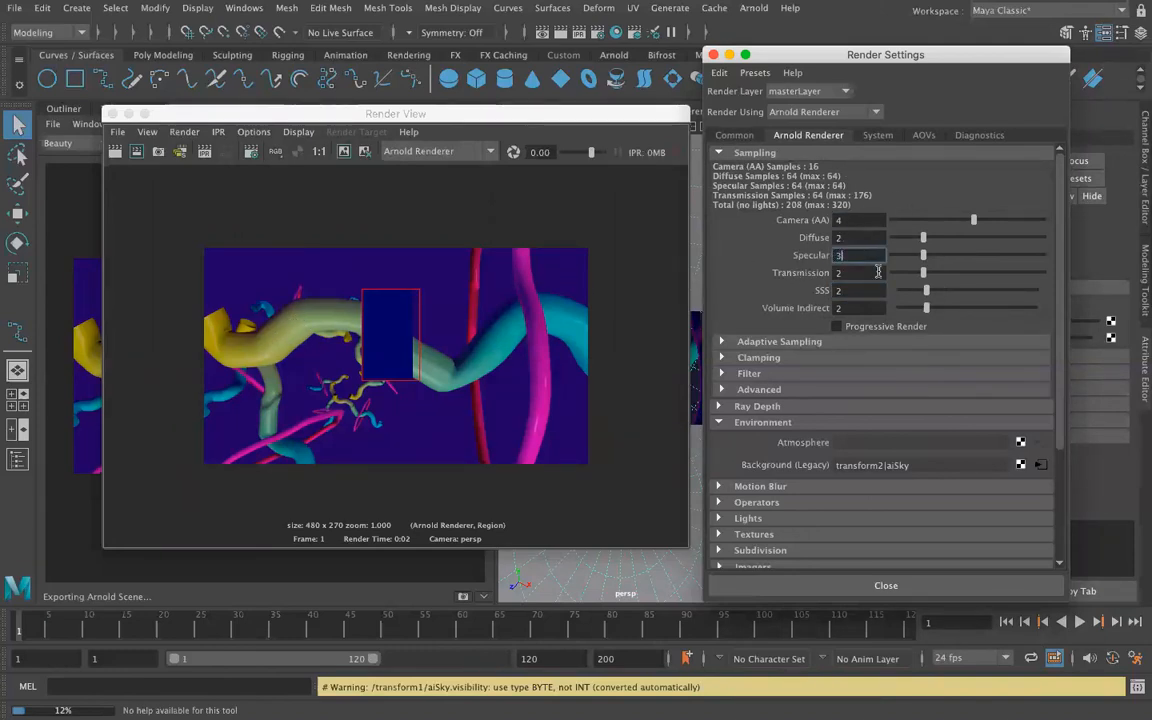
left_click(136, 151)
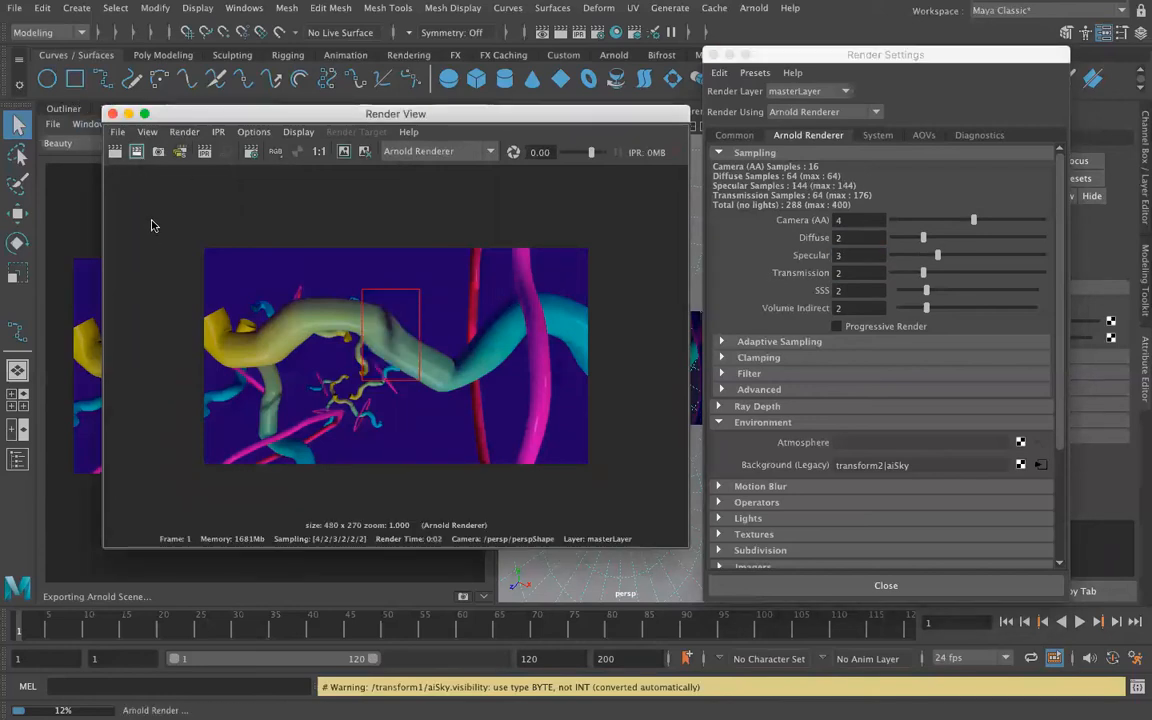
Raise the Camera (AA) samples to 5, re-render the region and keep the resulting image in the Render View.
double_click(856, 221)
type("5")
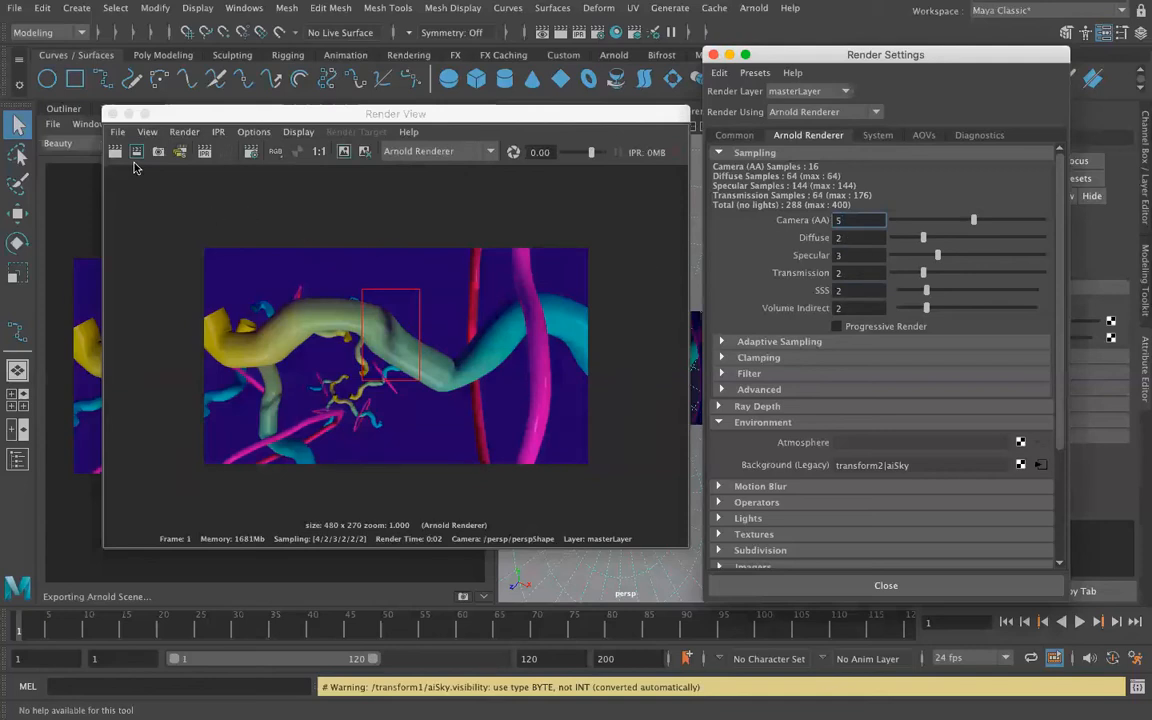
left_click(136, 151)
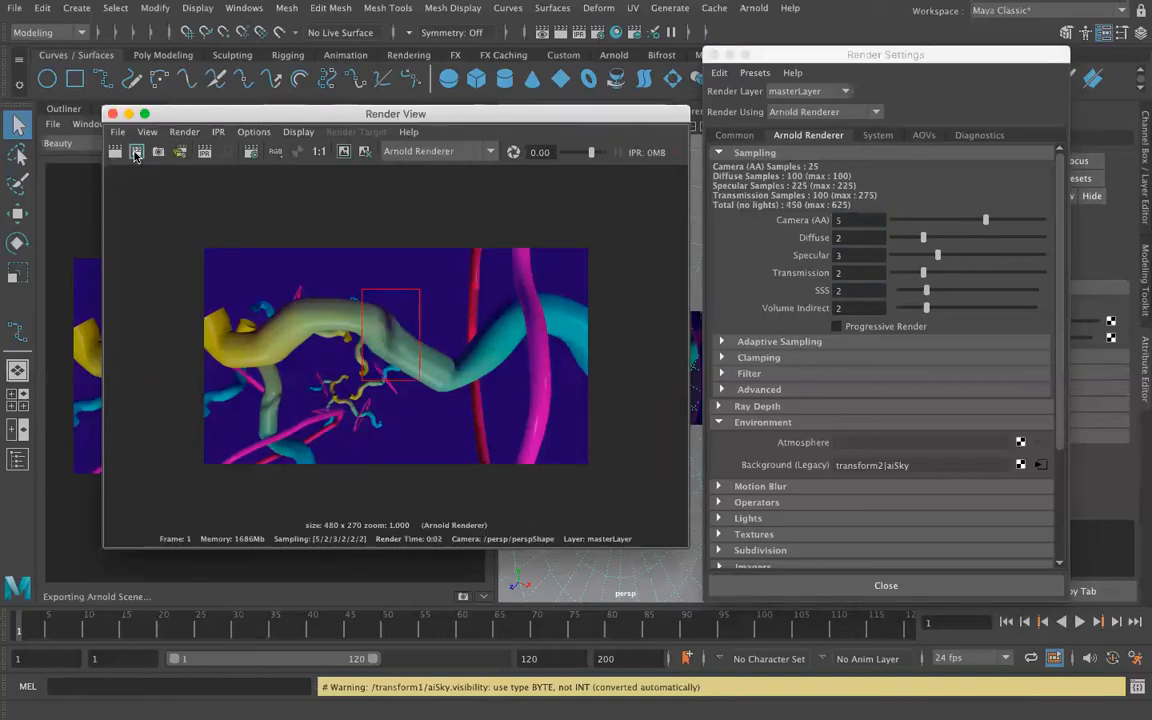
left_click(344, 151)
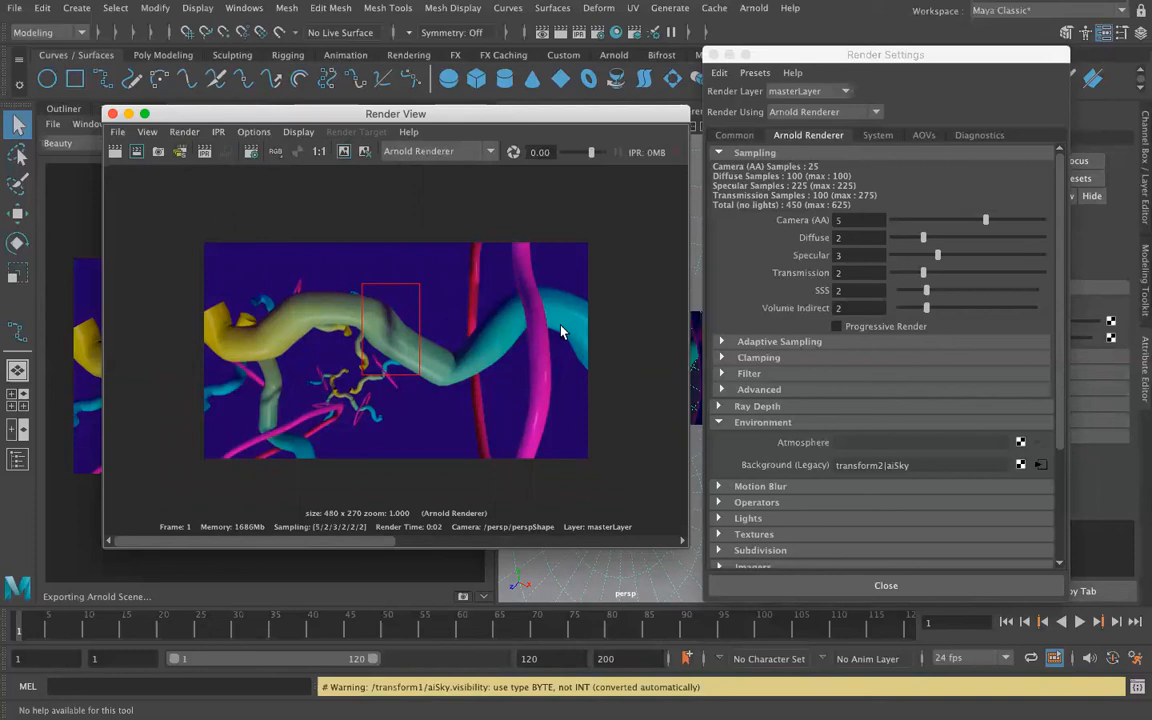
Lower the Camera (AA) samples to 3 and re-render the region for comparison with the kept image.
left_click(853, 219)
type("3")
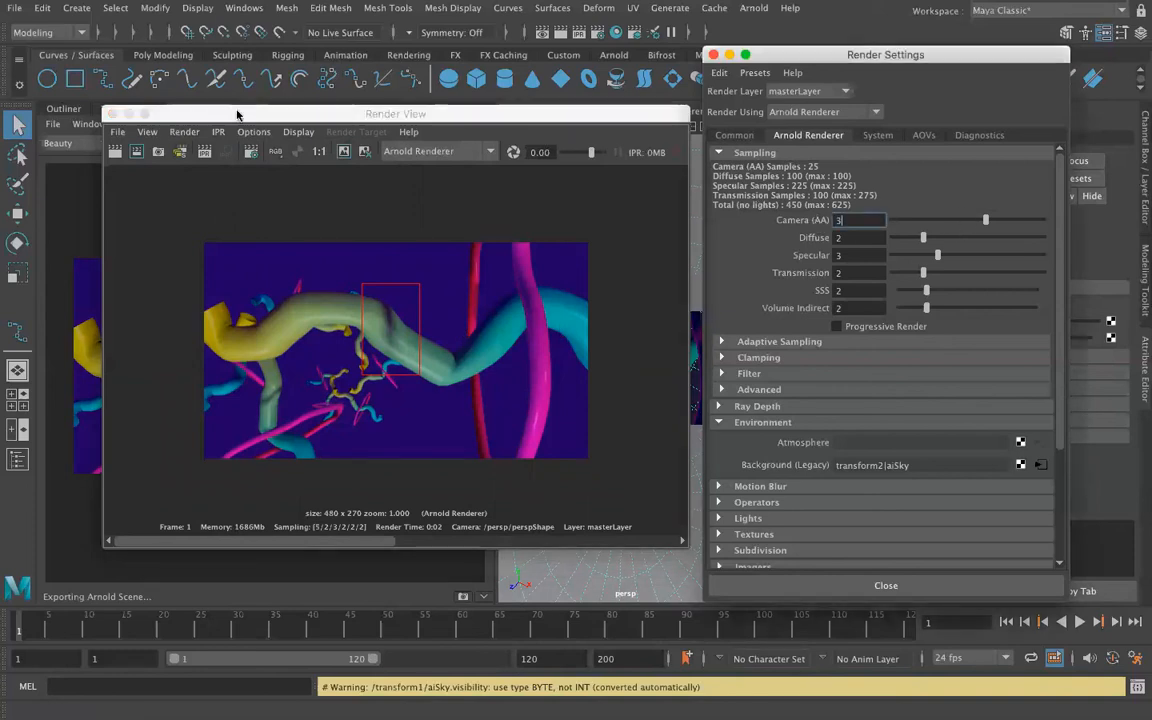
left_click(123, 140)
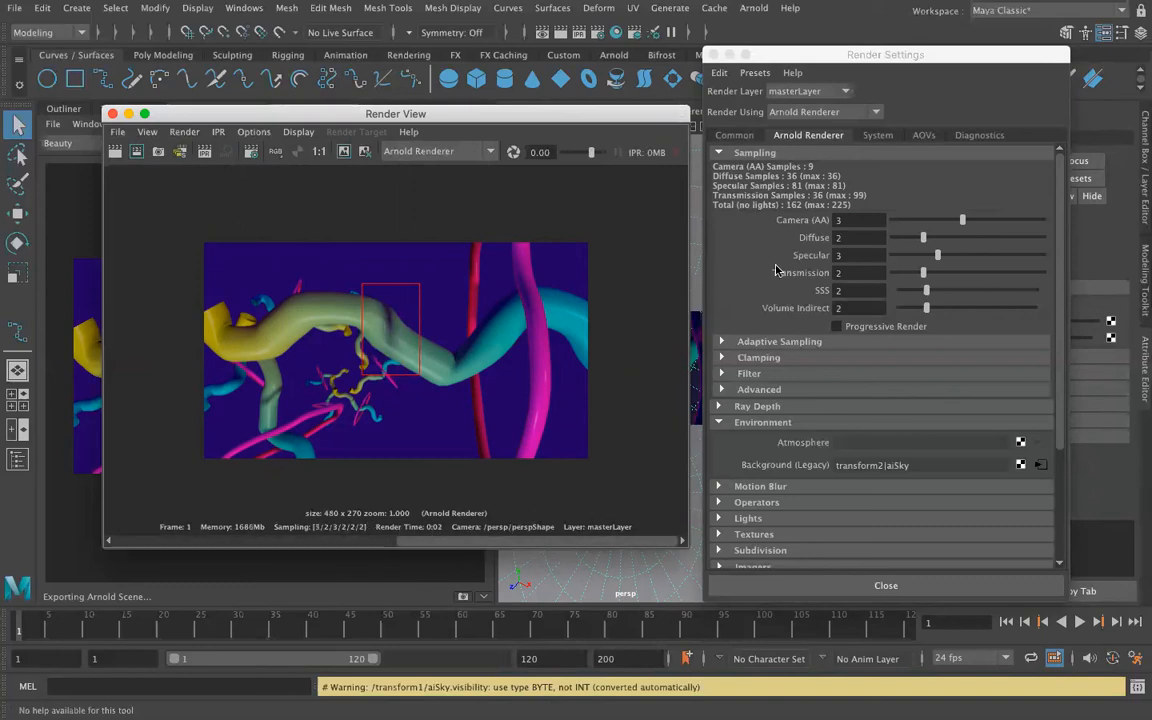
Set the Camera (AA) samples to 5 and the Render View test resolution to Render Settings (960x540).
left_click(832, 220)
type("5")
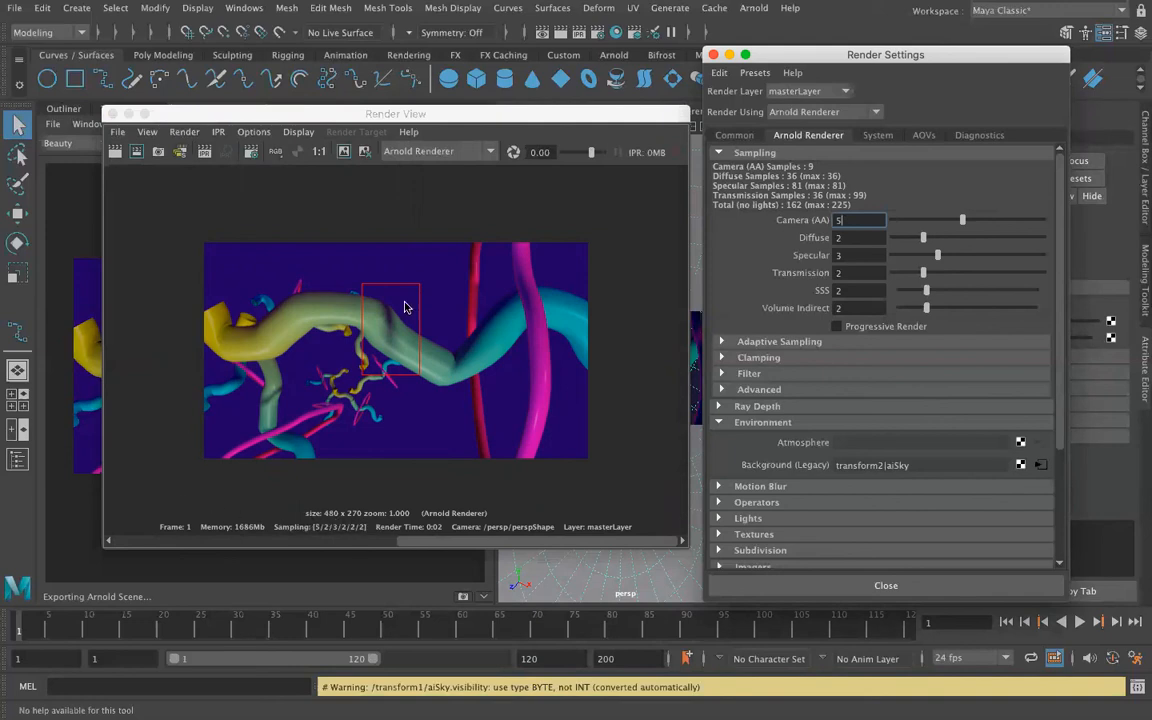
left_click(250, 132)
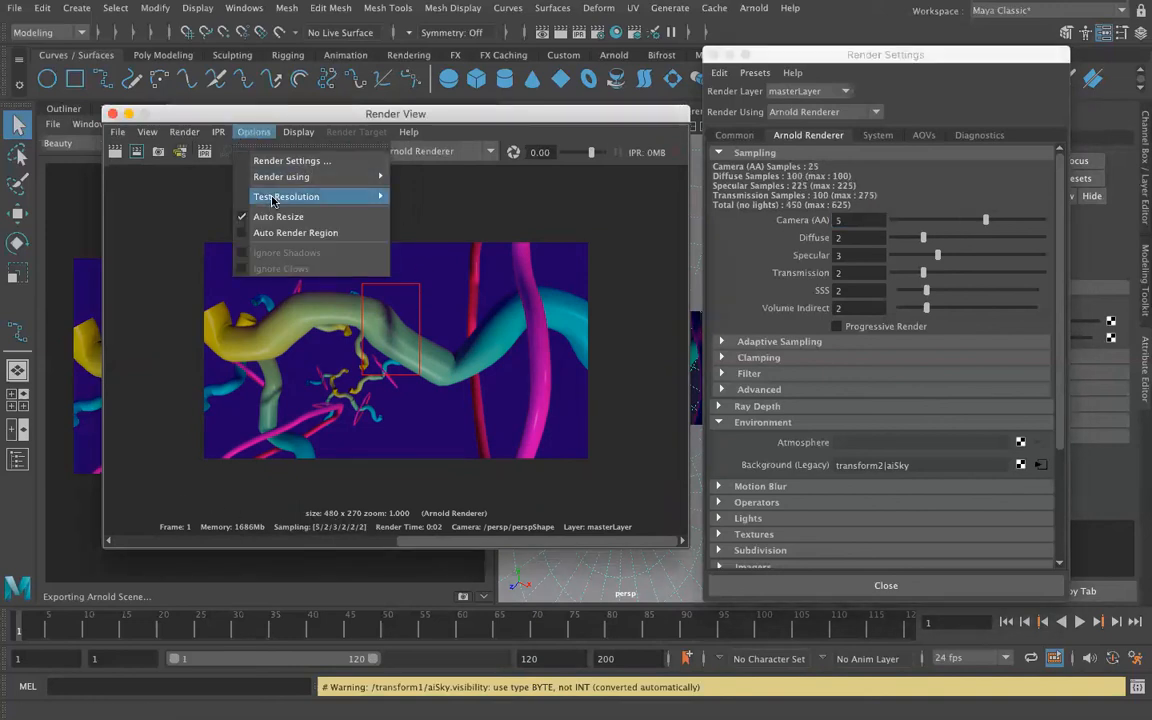
mouse_move(272, 197)
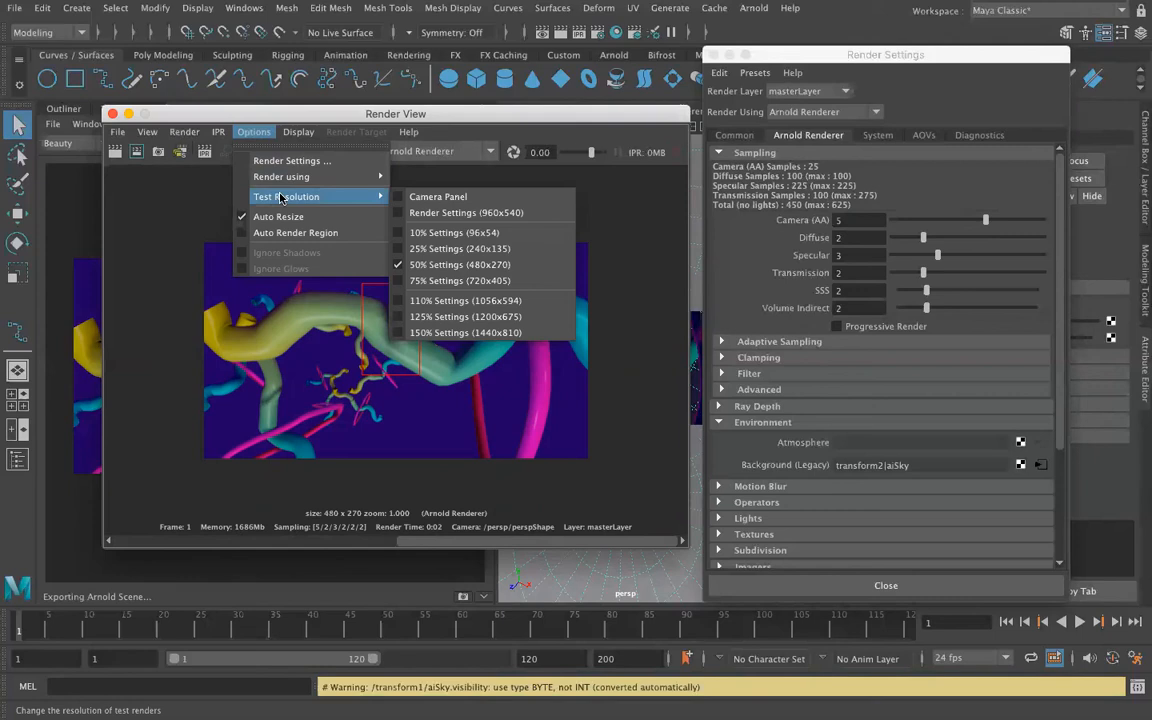
left_click(402, 214)
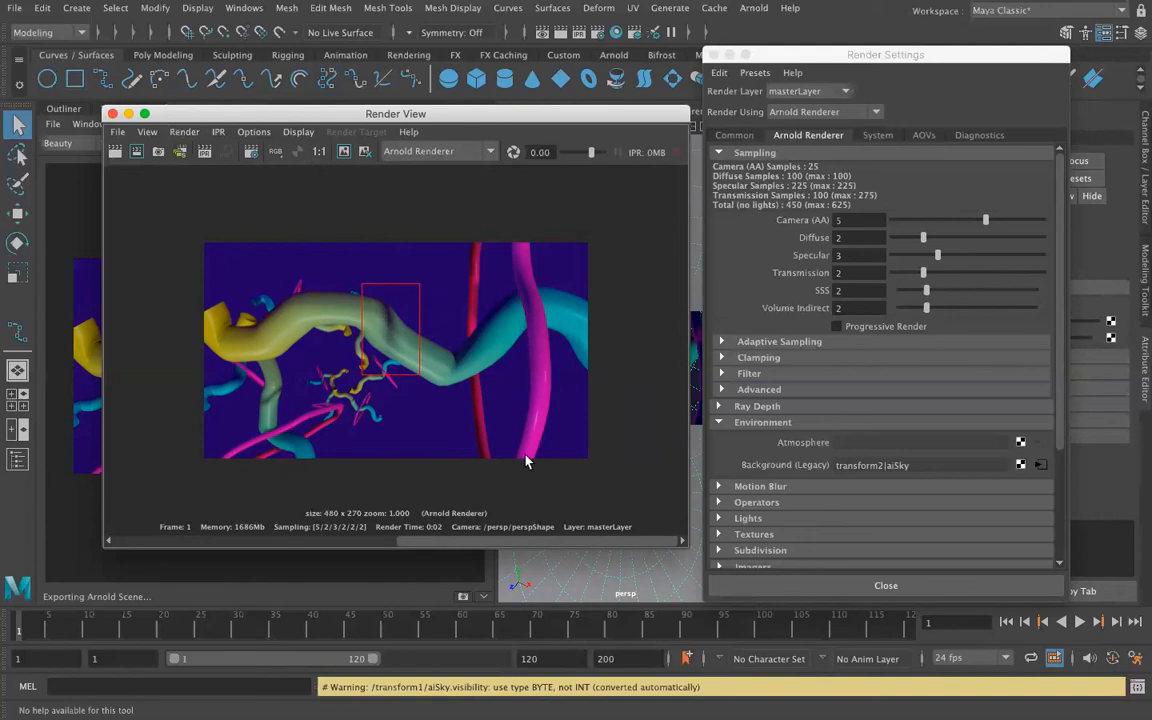
Set the render output's file name prefix to image1 and its image format to jpeg.
left_click(734, 136)
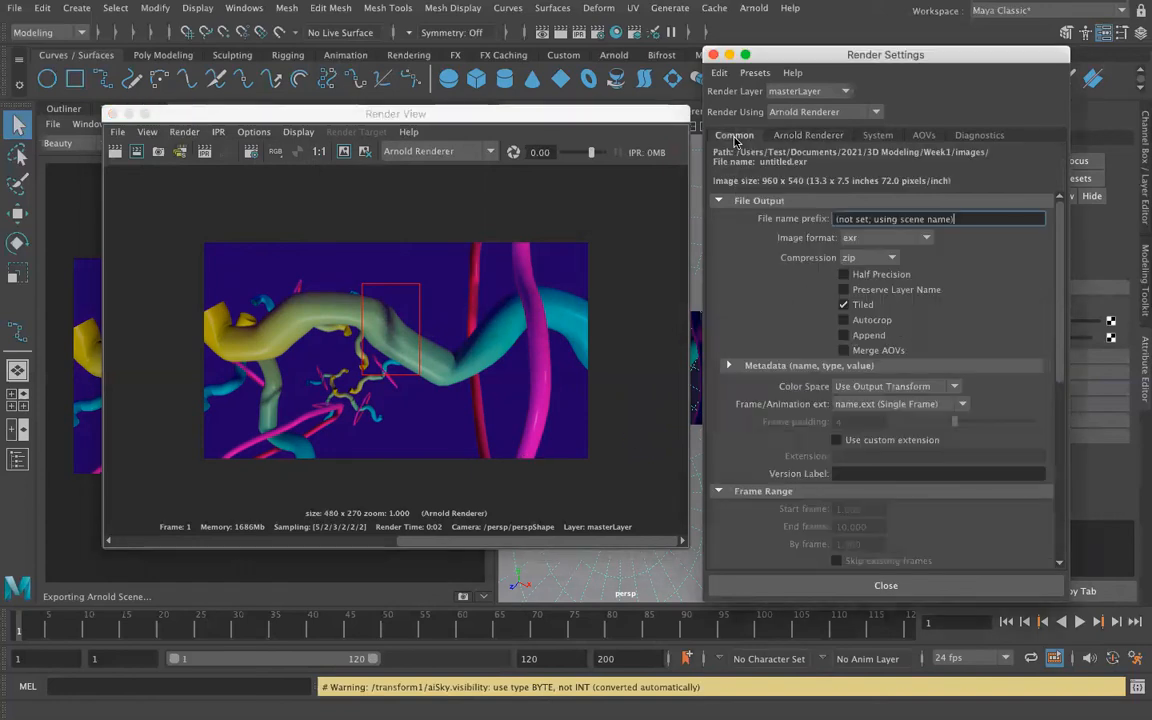
left_click_drag(998, 217, 810, 222)
type("image1")
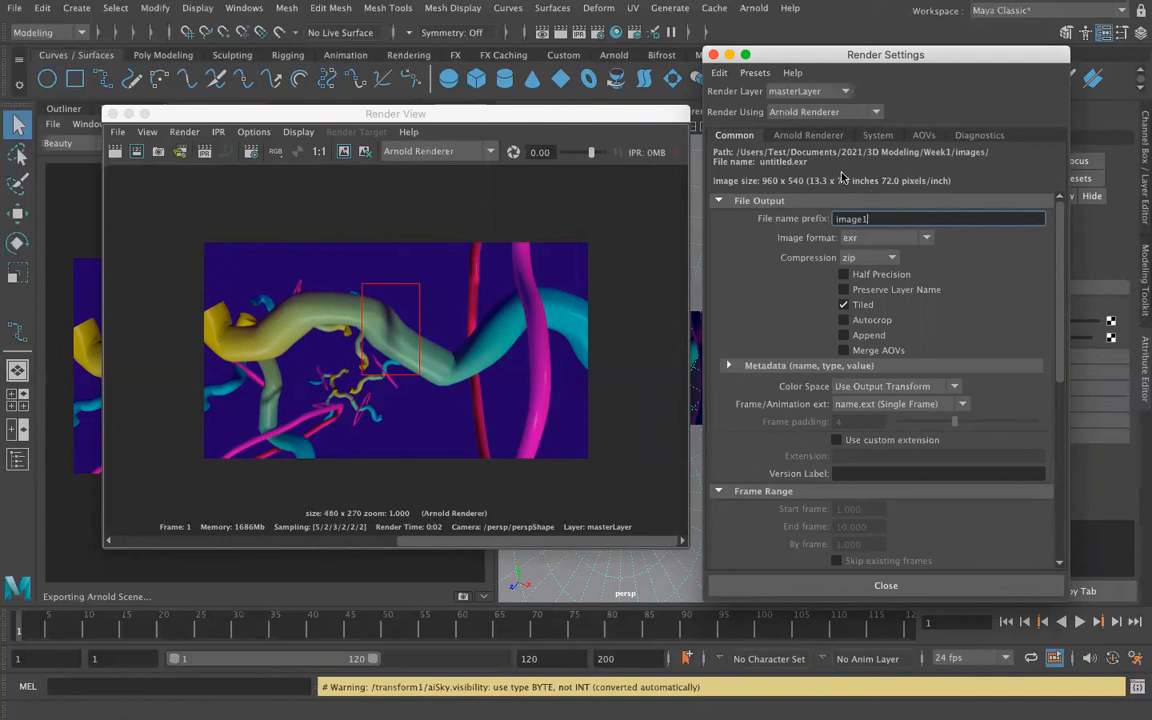
left_click(865, 238)
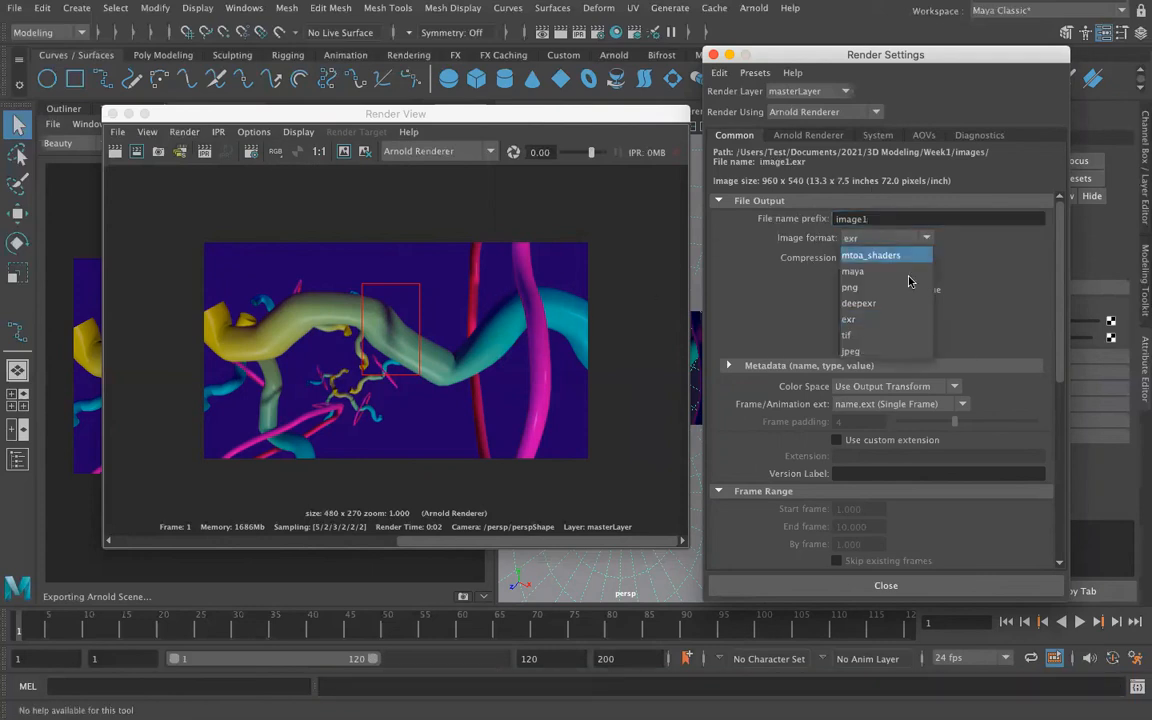
left_click(887, 351)
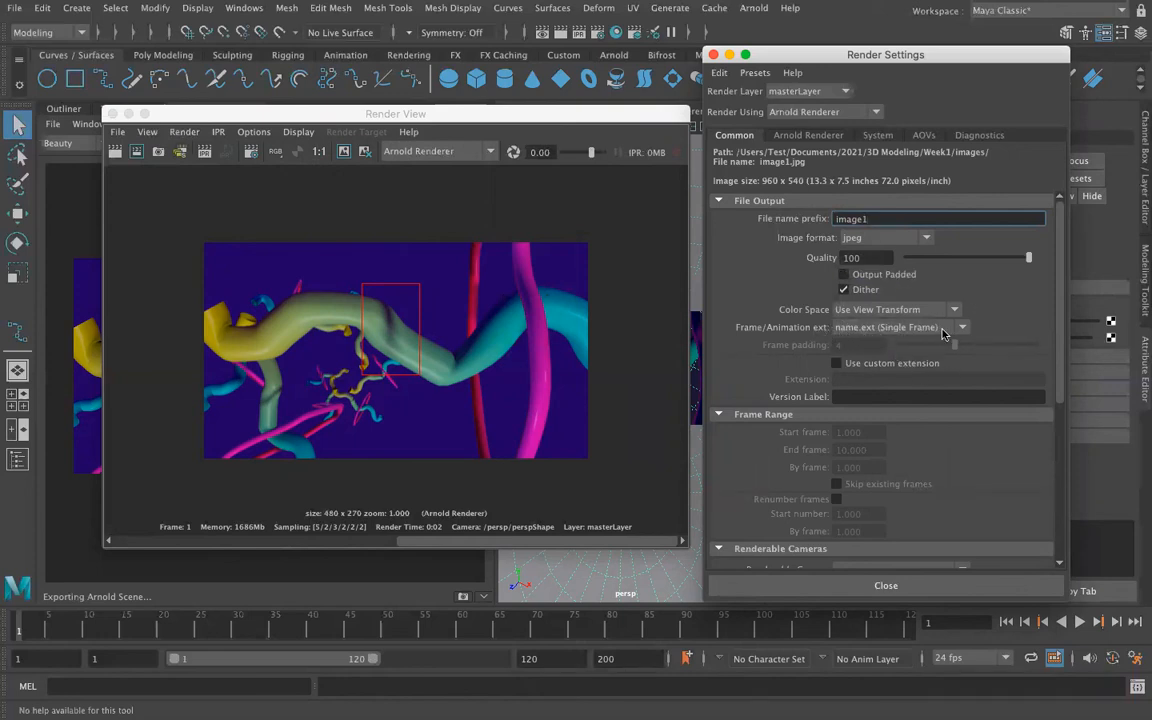
Set the render image size to the HD_720 preset.
scroll(800, 345, "down", 3)
scroll(786, 357, "down", 2)
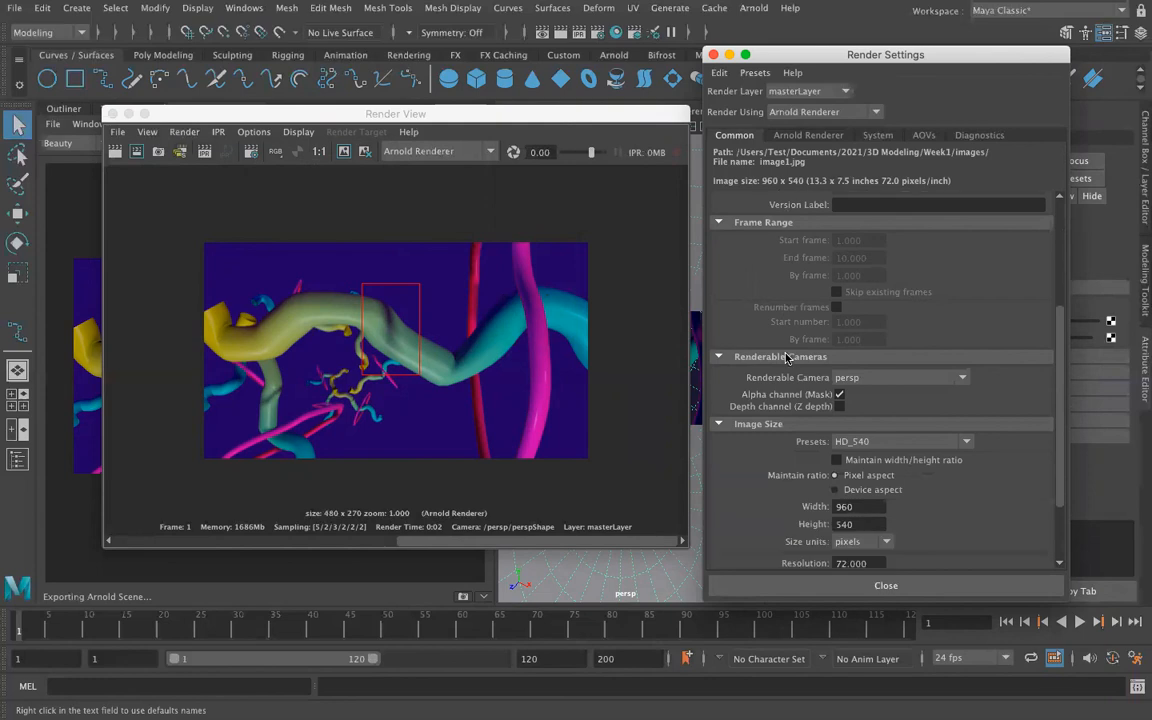
scroll(780, 345, "down", 1)
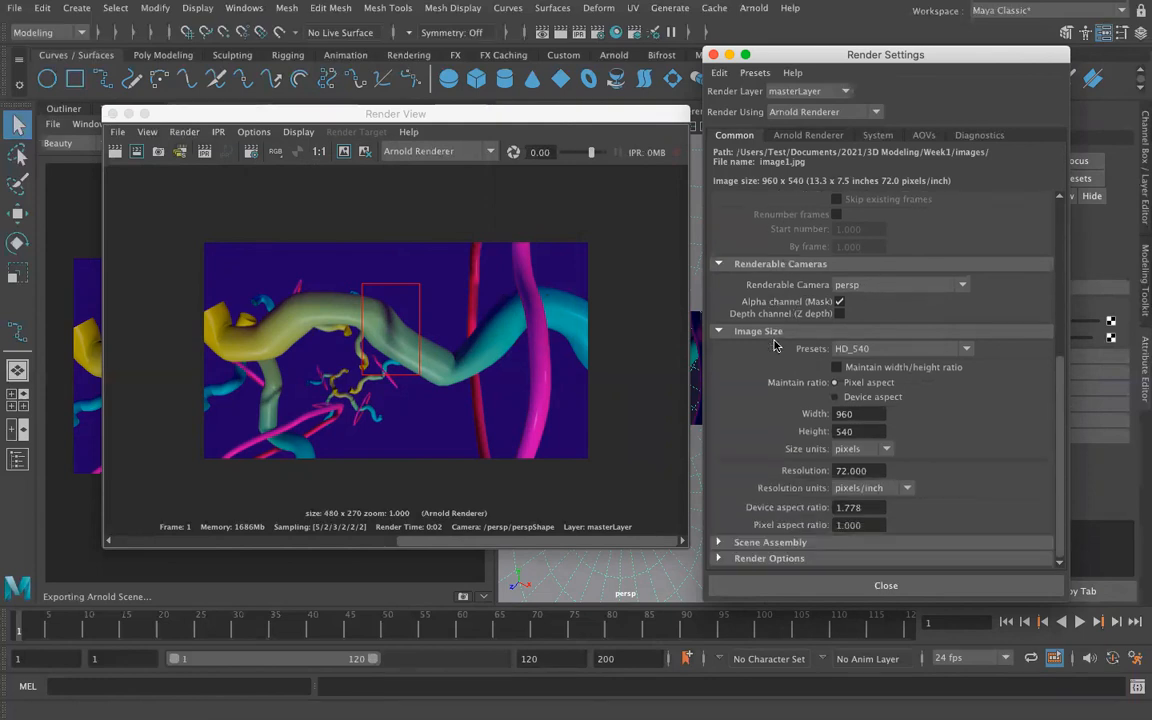
left_click(967, 350)
scroll(880, 445, "down", 4)
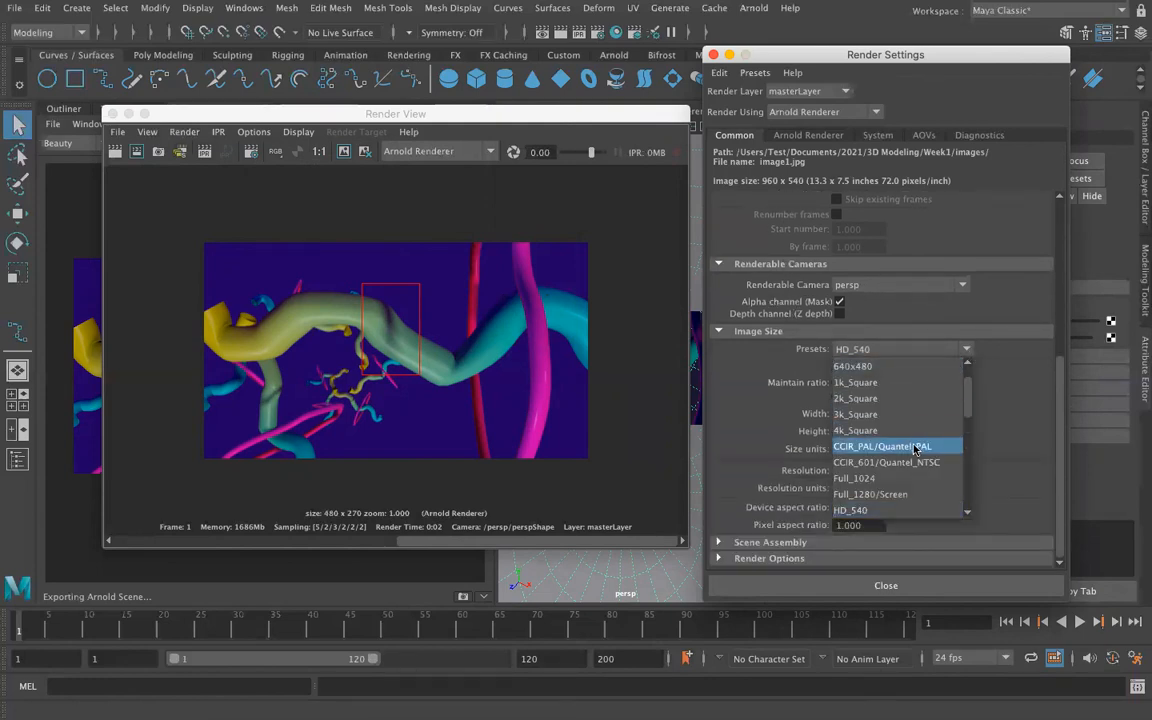
left_click(895, 437)
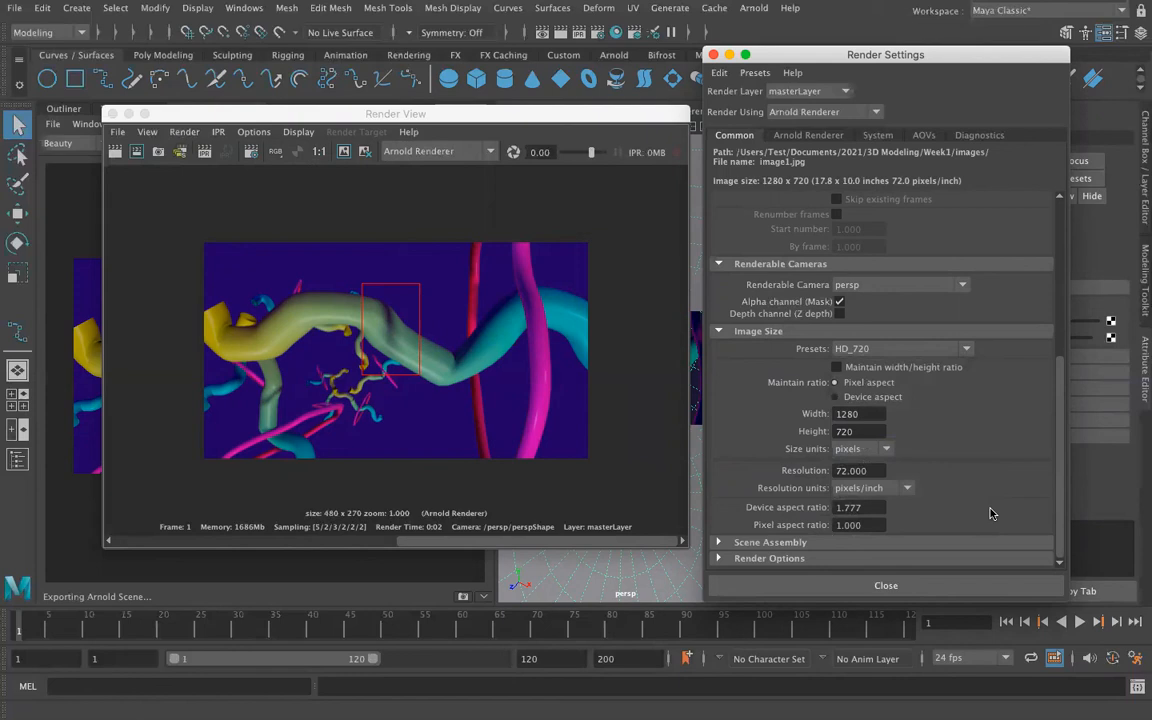
Close the render settings and run Render Sequence to write the frame to the project's images folder.
left_click(886, 585)
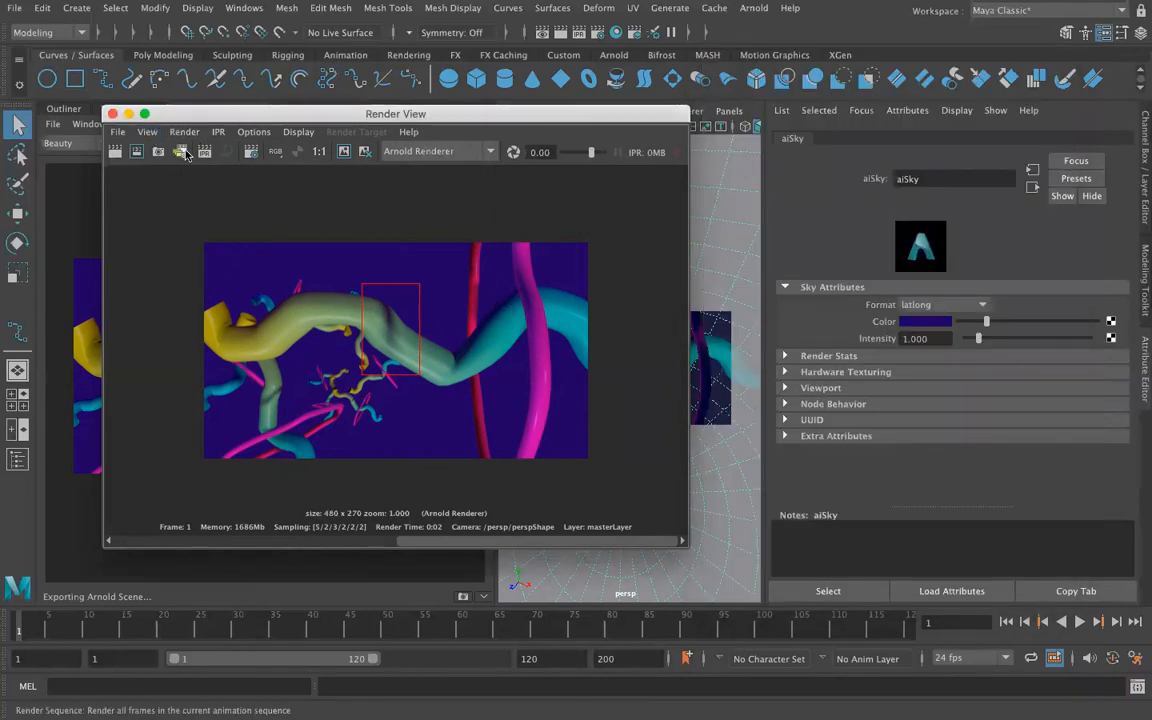
left_click(180, 152)
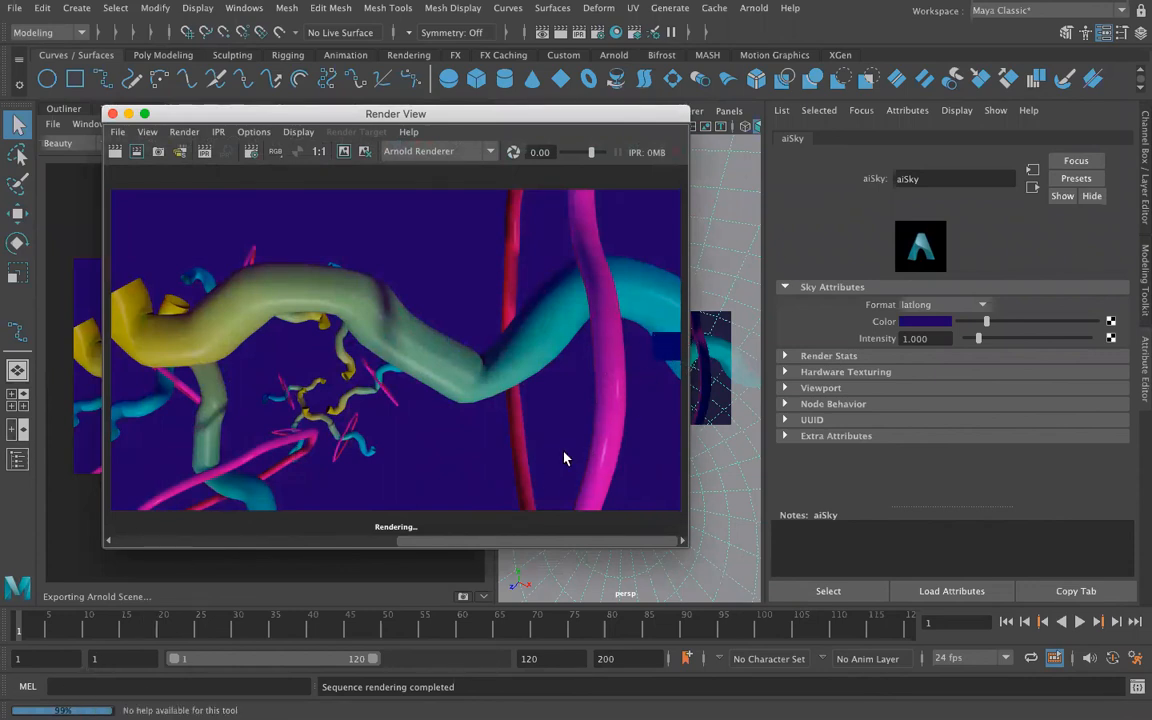
Switch to Finder, browse to Documents/2021/3D Modeling/Week1/images, and open image1_1.jpg in Preview to inspect the saved render.
mouse_move(97, 710)
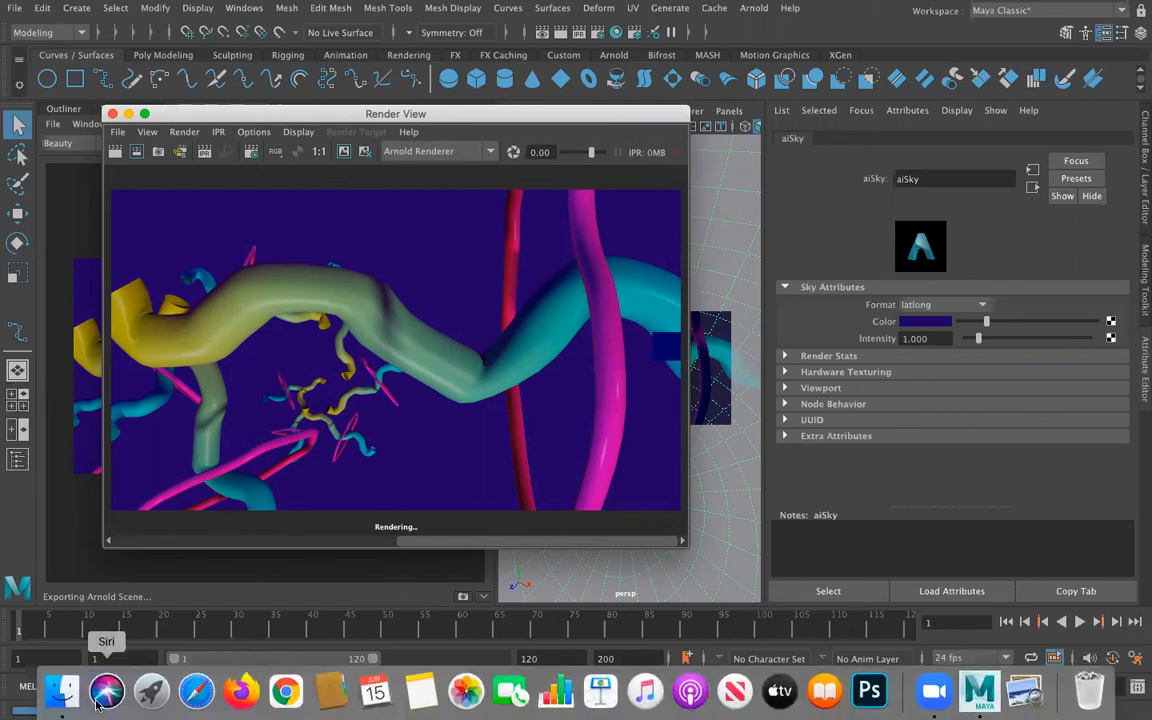
left_click(62, 690)
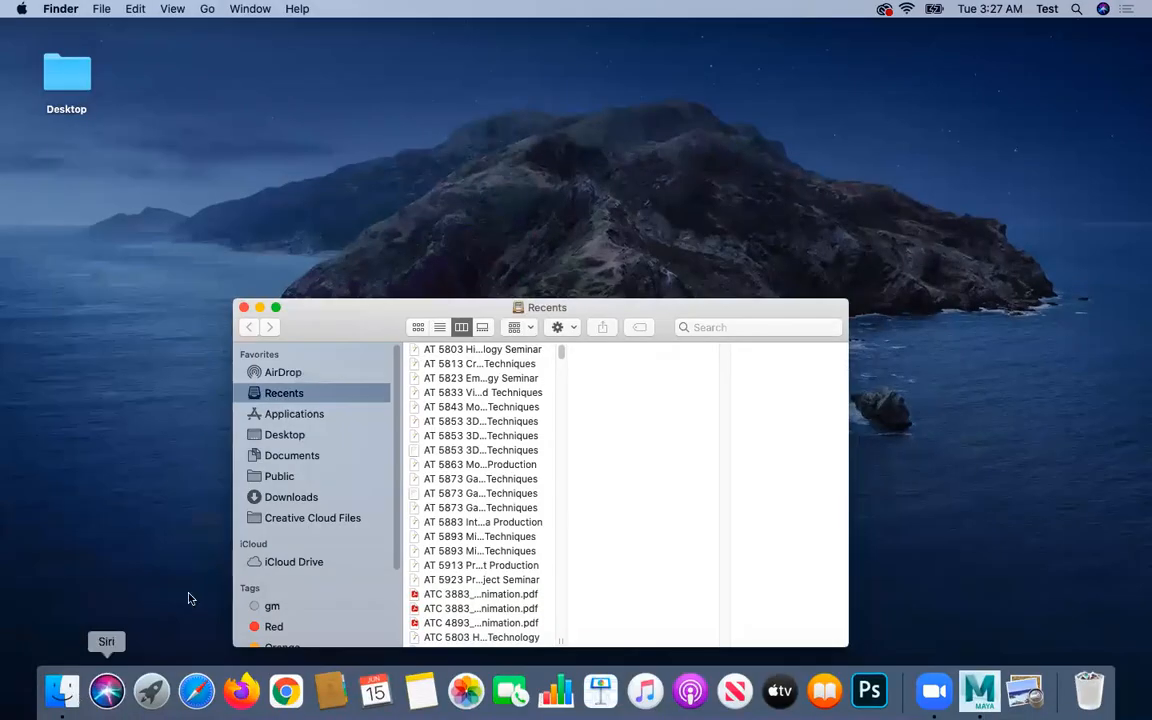
left_click(290, 455)
left_click(467, 364)
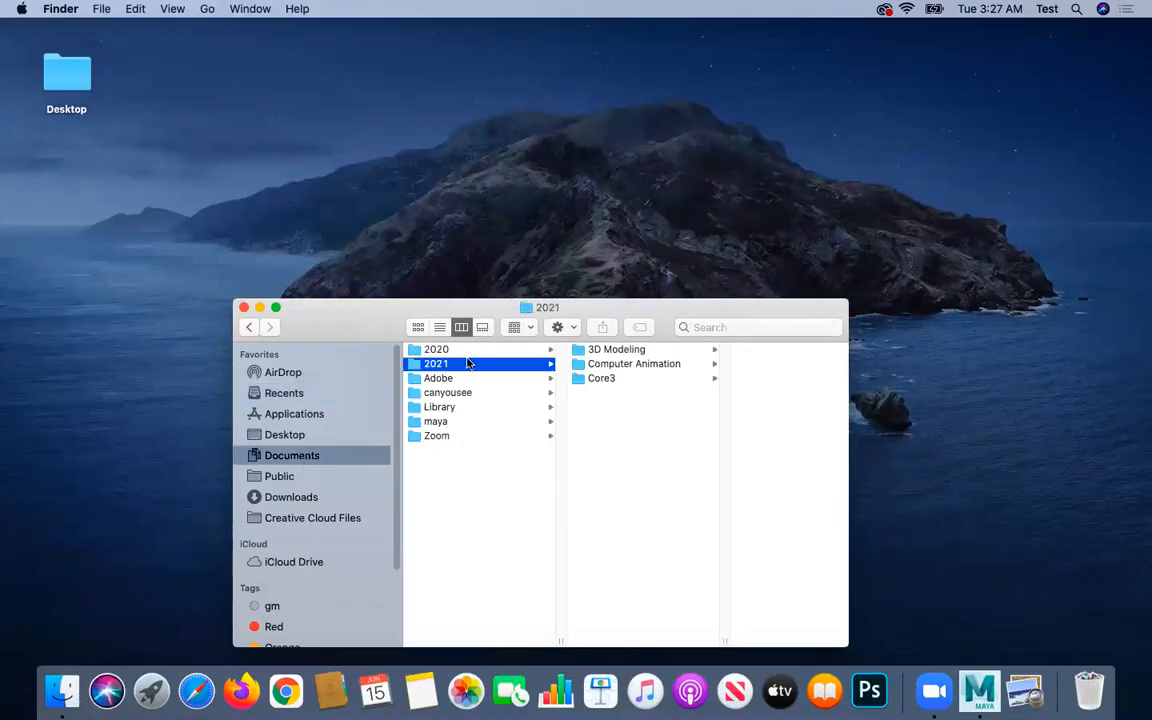
left_click(610, 349)
left_click(712, 363)
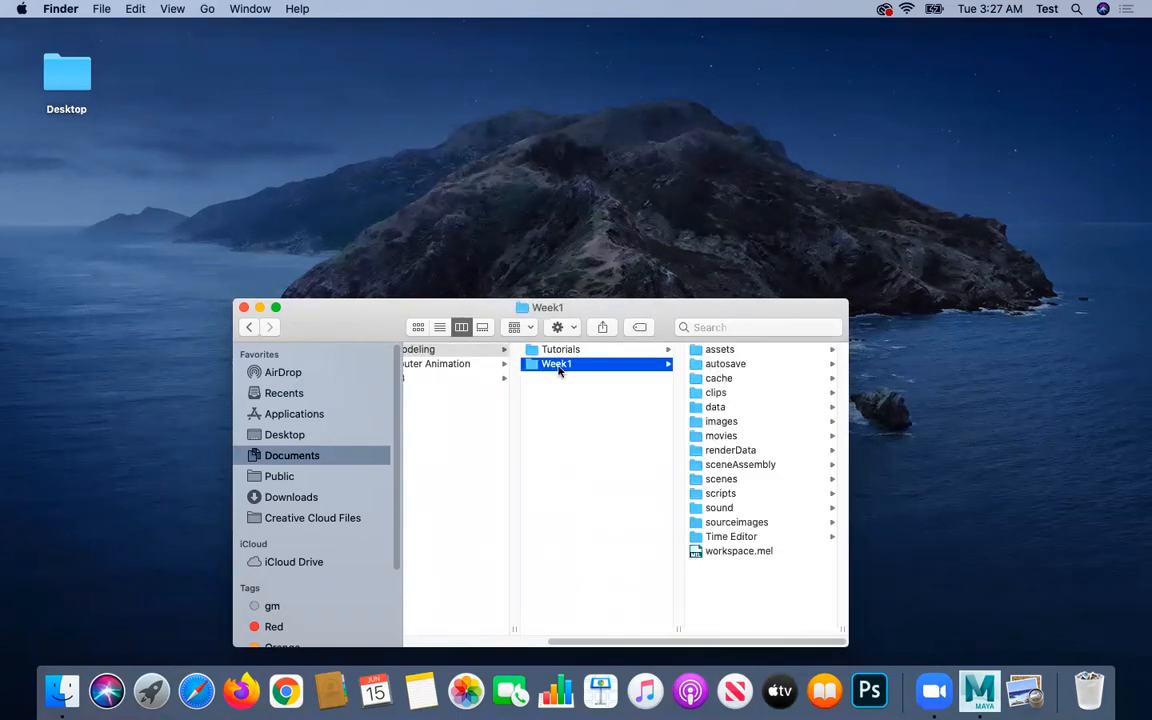
left_click(722, 422)
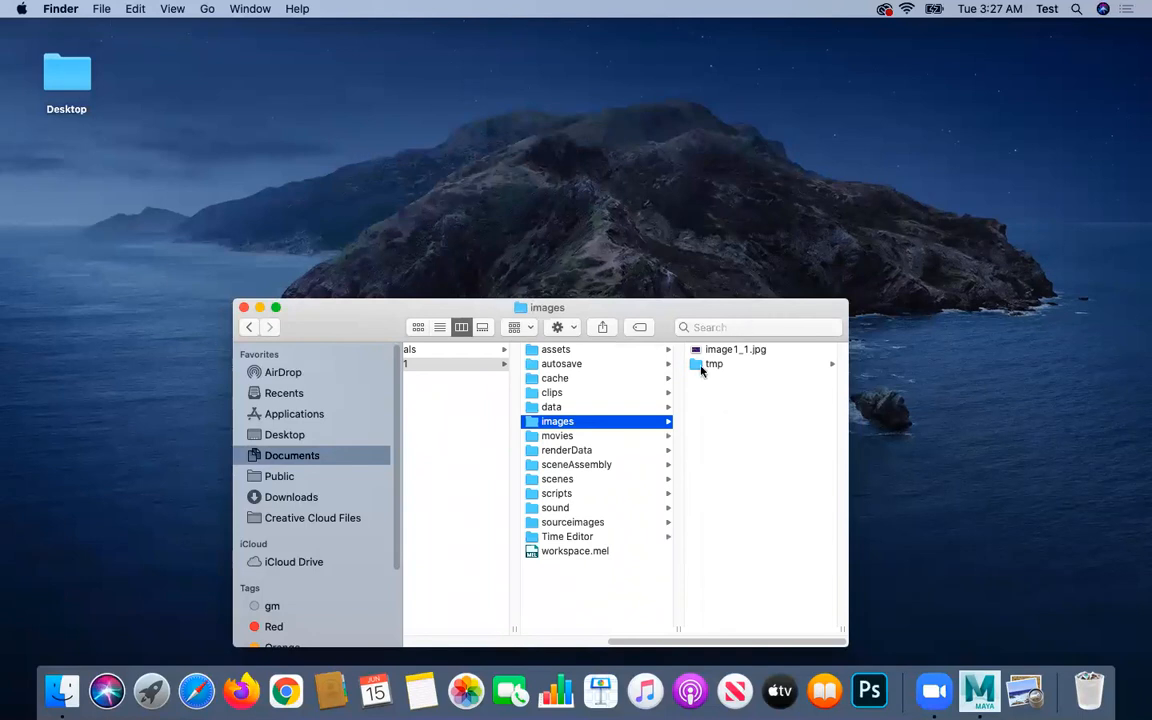
double_click(735, 350)
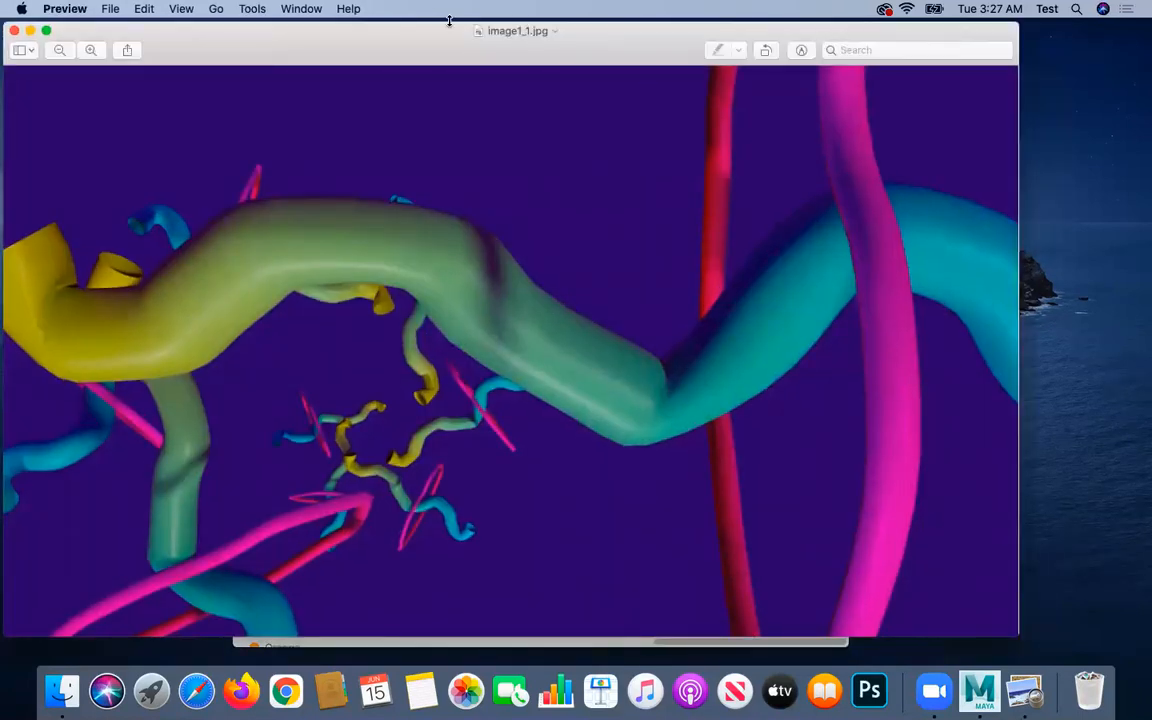
left_click_drag(385, 36, 443, 42)
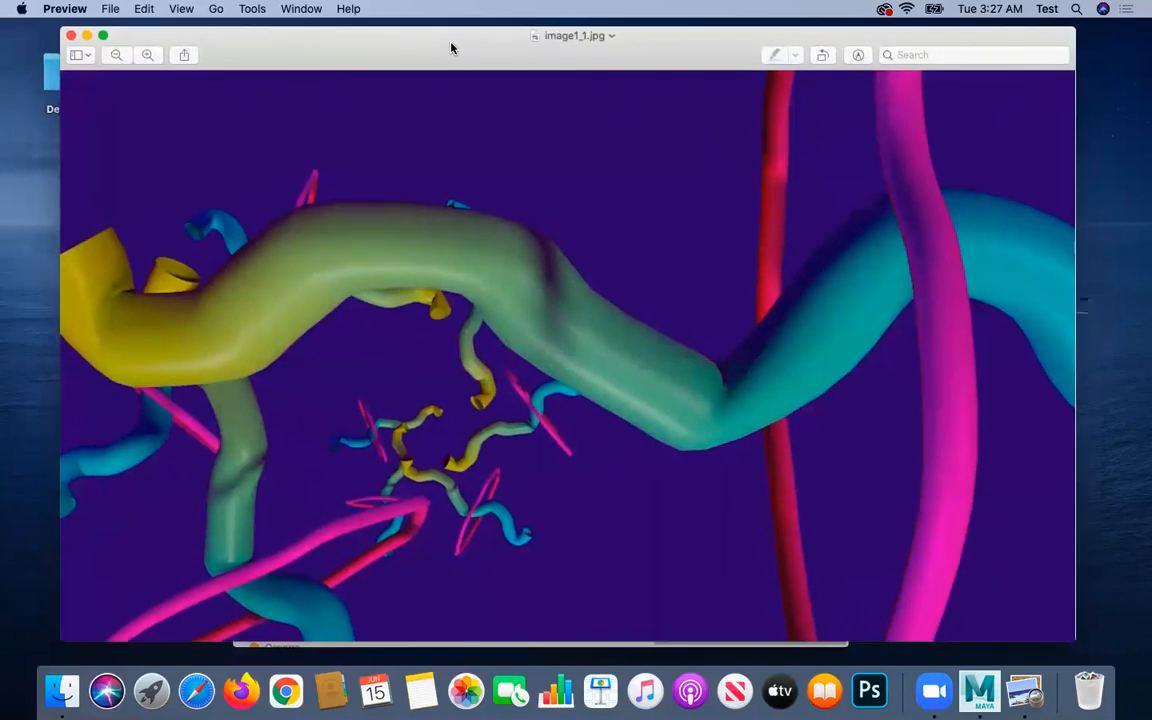